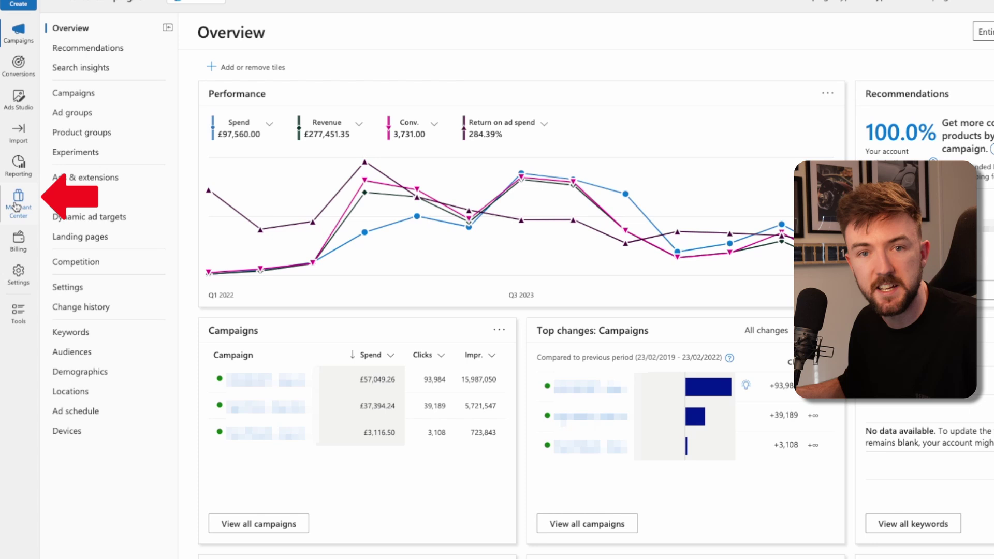
- Open Merchant Center's Manage existing stores page from the left sidebar
left_click(17, 206)
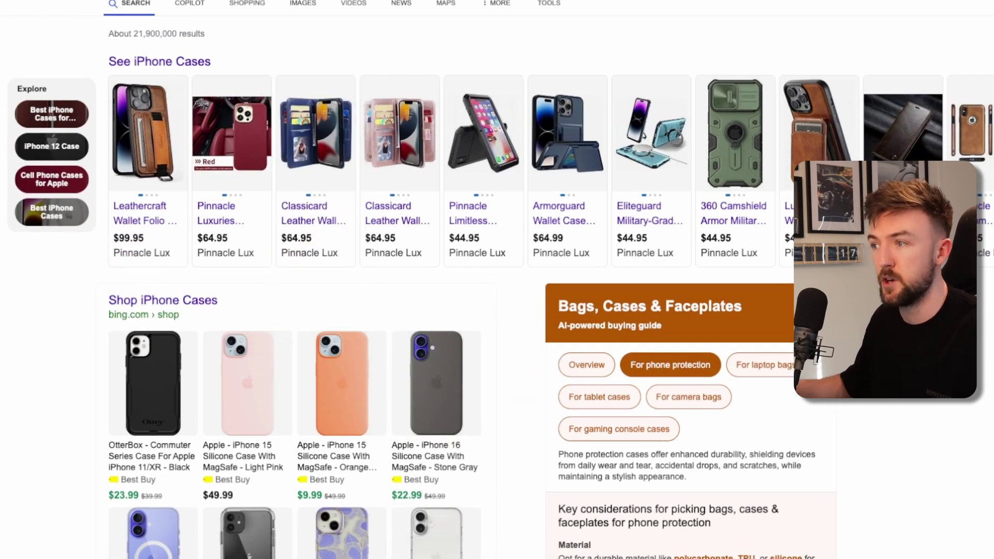
mouse_move(288, 219)
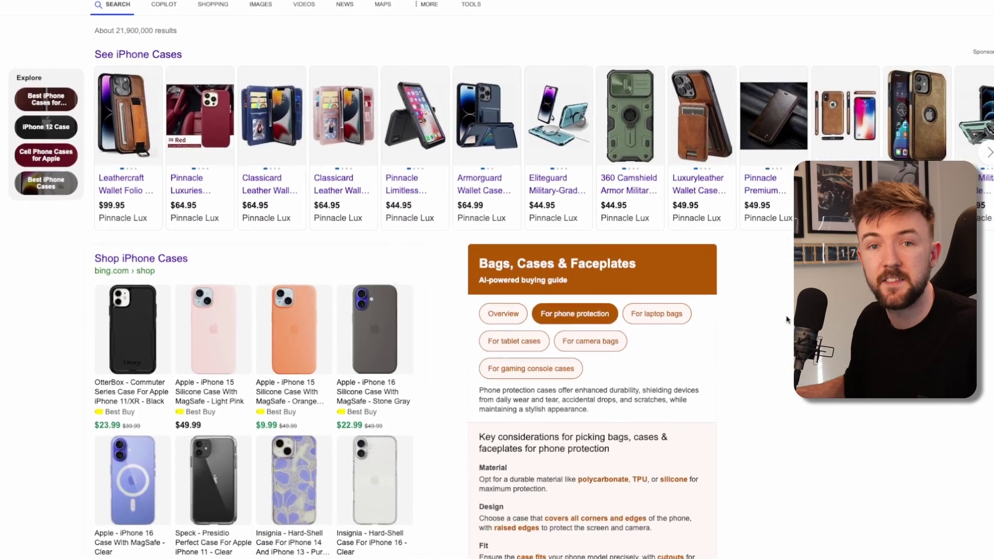
mouse_move(673, 176)
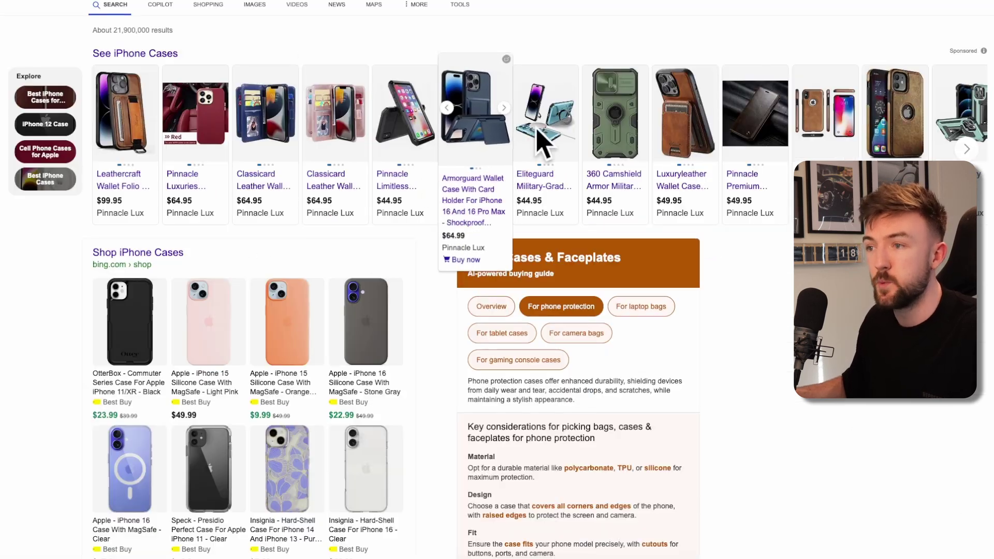
mouse_move(219, 155)
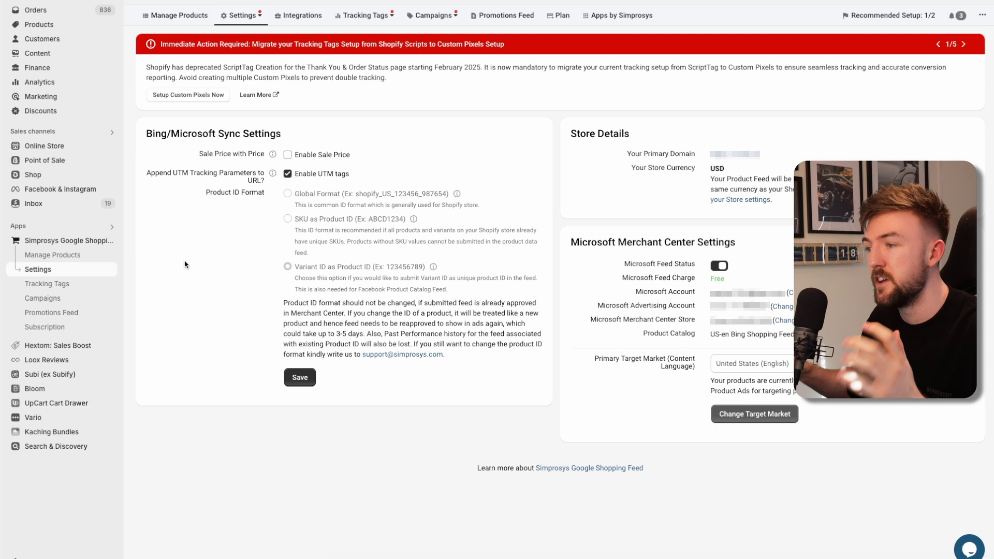
- Choose Microsoft Shopping Settings from the Simprosys Settings dropdown
left_click(234, 17)
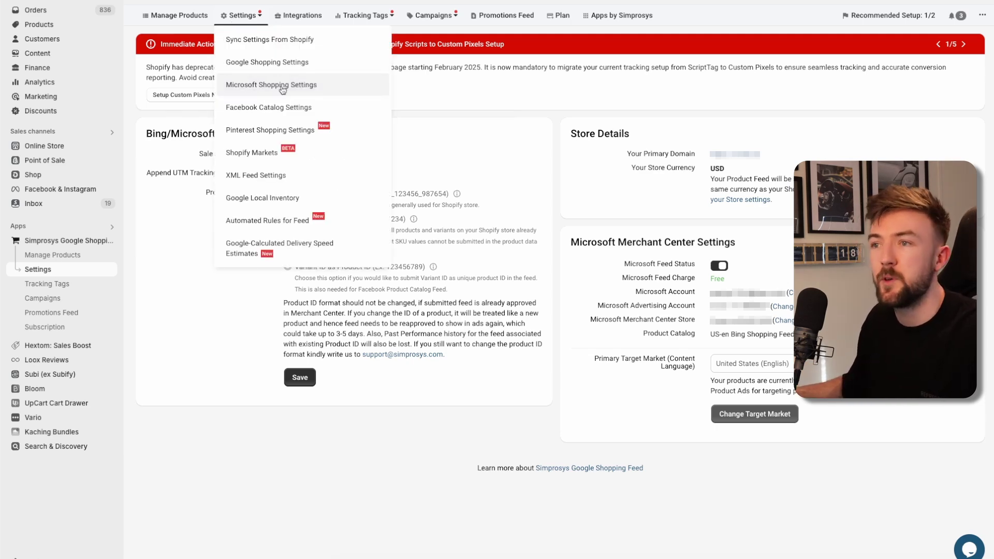
left_click(280, 88)
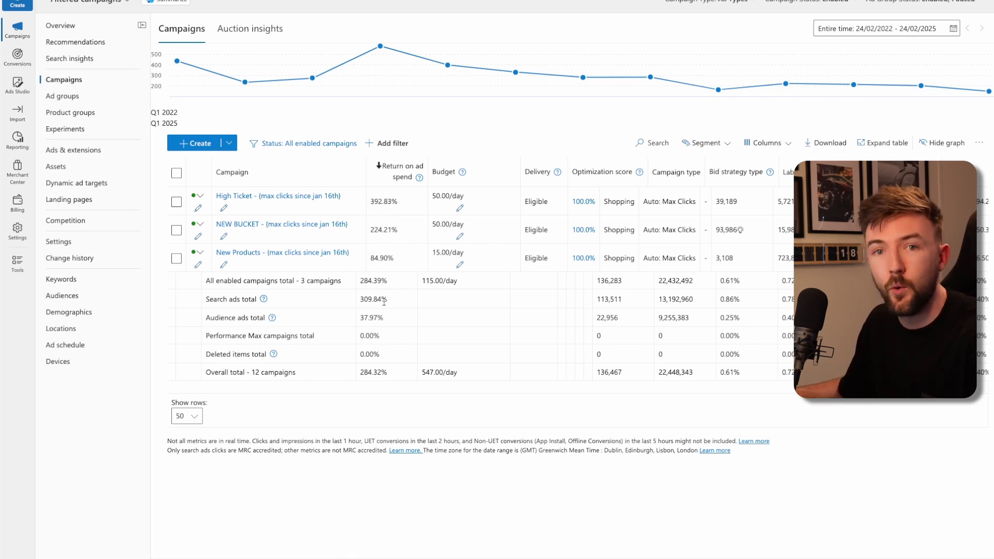
- Leave the reporting date range unchanged and start creating a new campaign with + Create
left_click(863, 28)
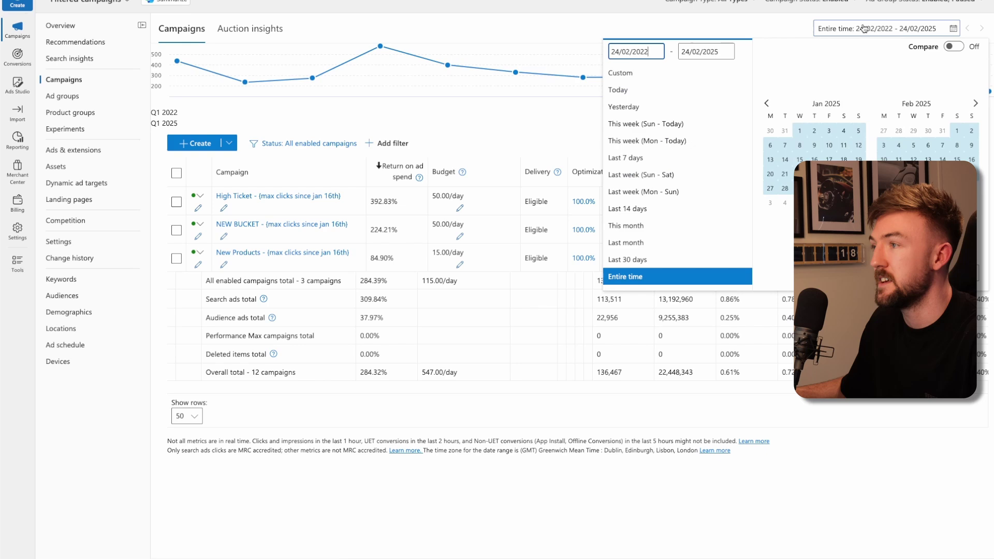
left_click(863, 28)
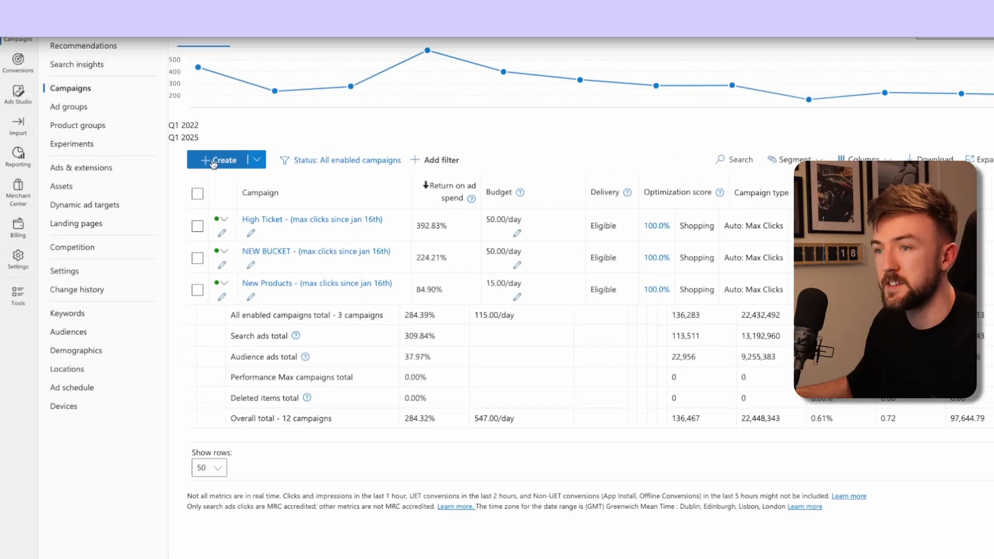
left_click(218, 169)
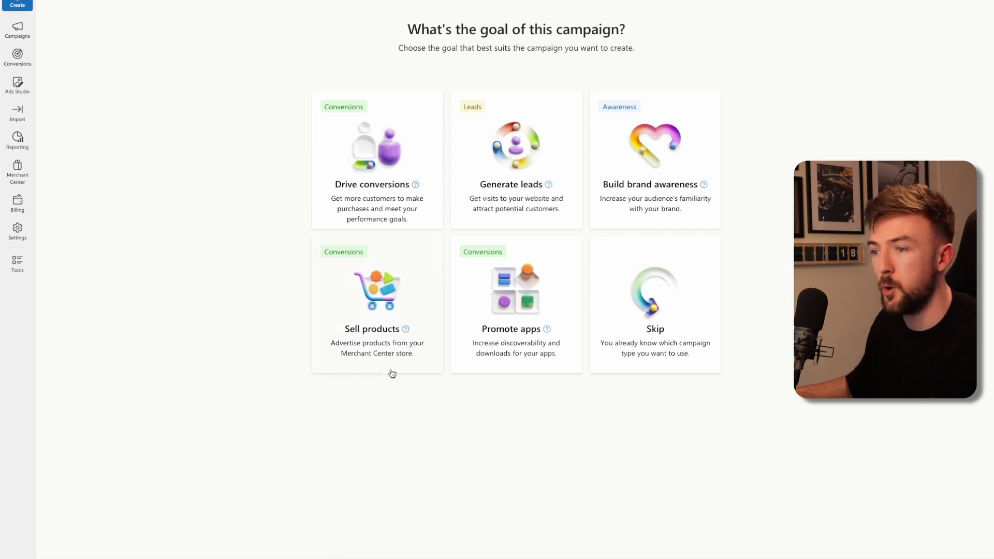
- Pick Sell products as the goal and a Standard Shopping campaign on search results
left_click(346, 288)
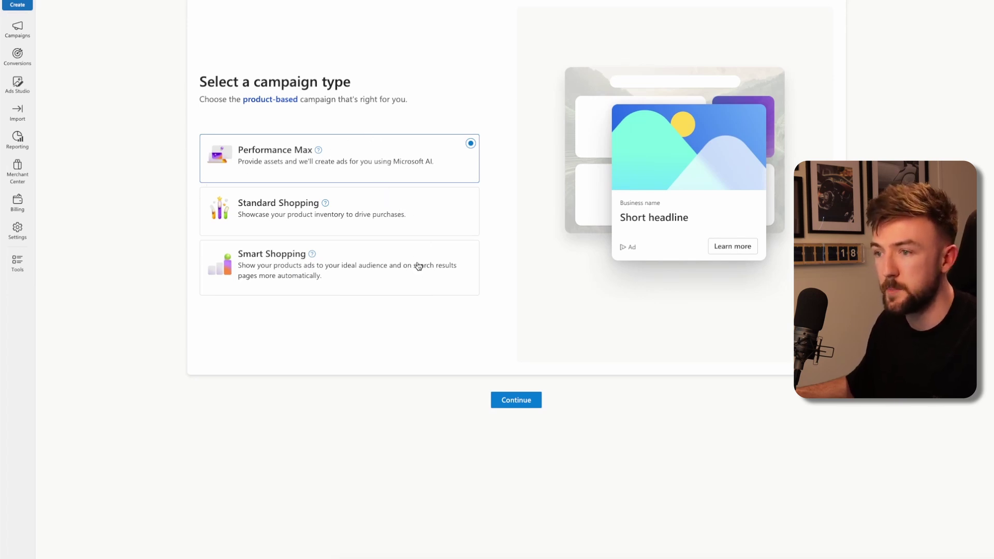
left_click(435, 216)
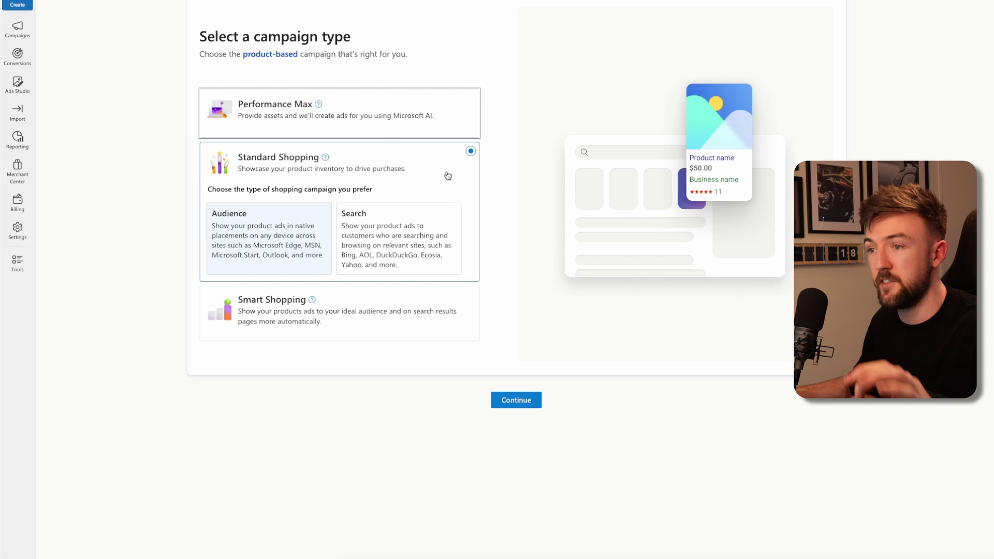
left_click(419, 228)
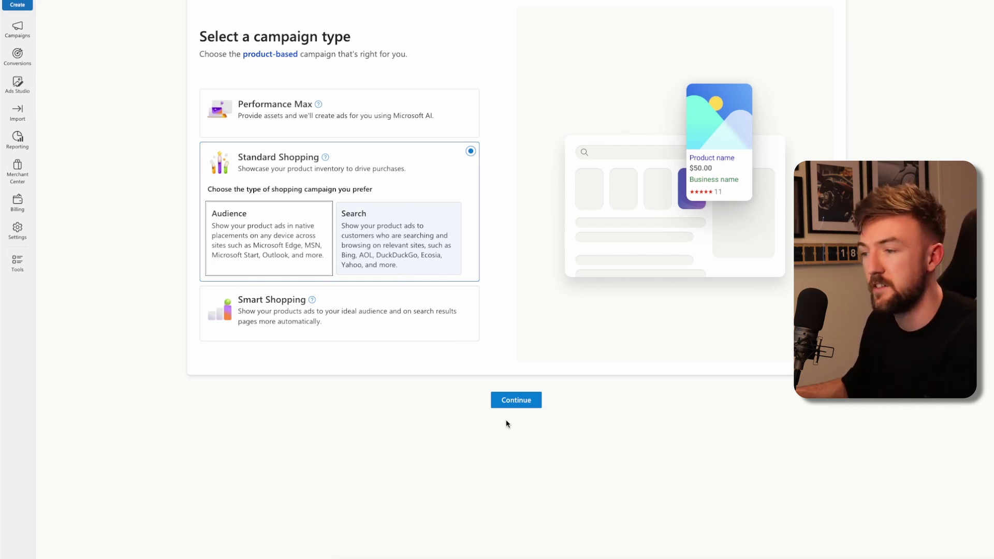
- Confirm Standard Shopping and save shopping settings with Low priority and All products
left_click(516, 400)
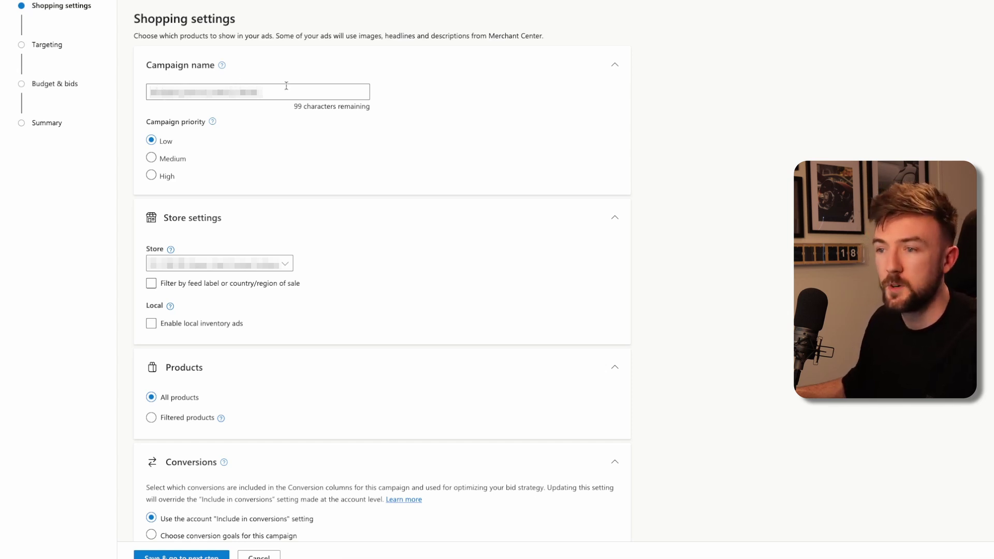
scroll(369, 161, "down", 1)
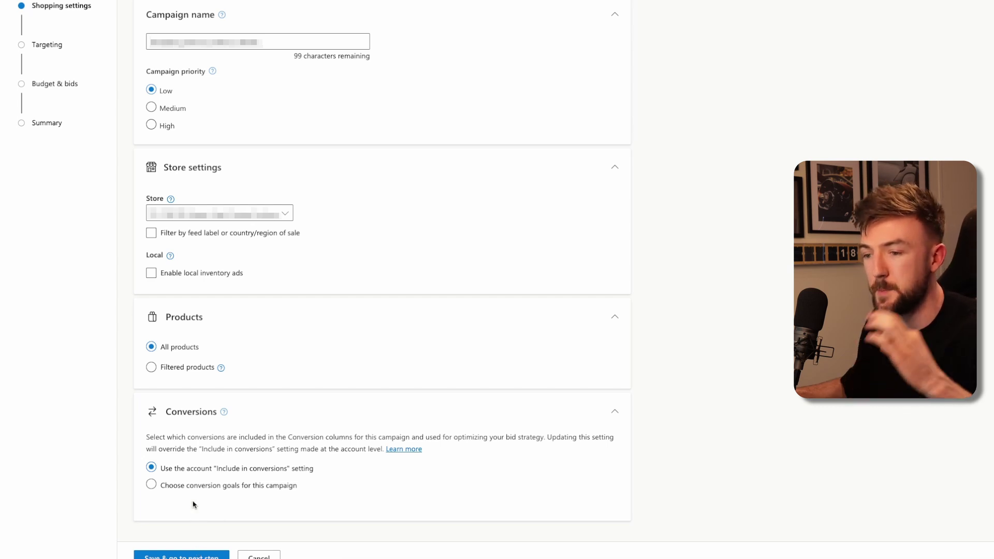
left_click(193, 554)
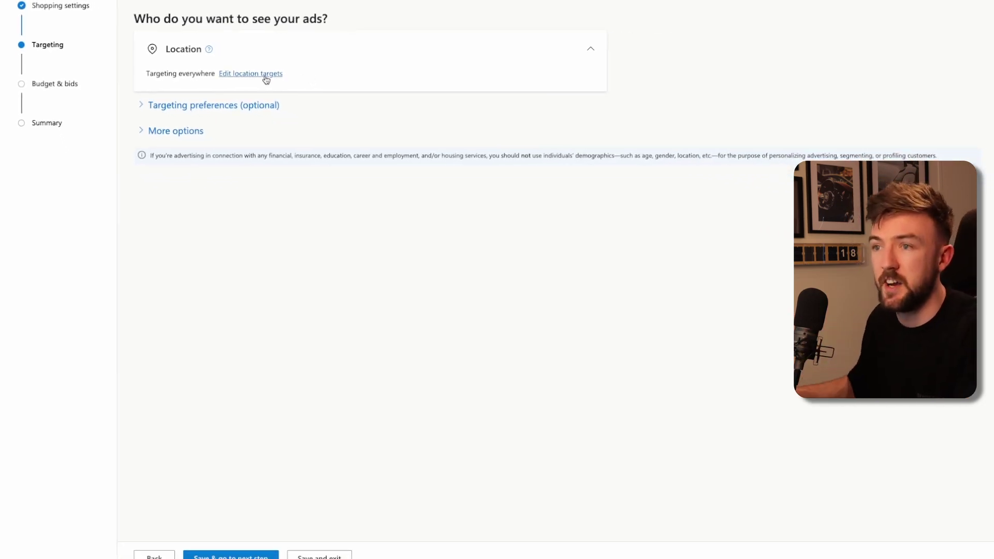
- Replace 'Targeting everywhere' with United States as the specific target location
left_click_drag(149, 77, 215, 73)
left_click(189, 73)
left_click(247, 73)
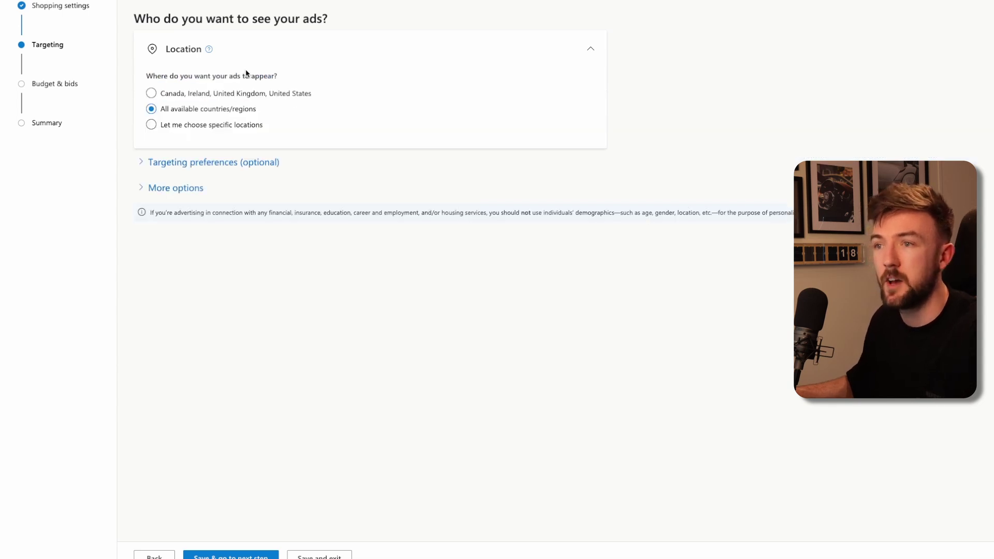
left_click(178, 125)
left_click(245, 214)
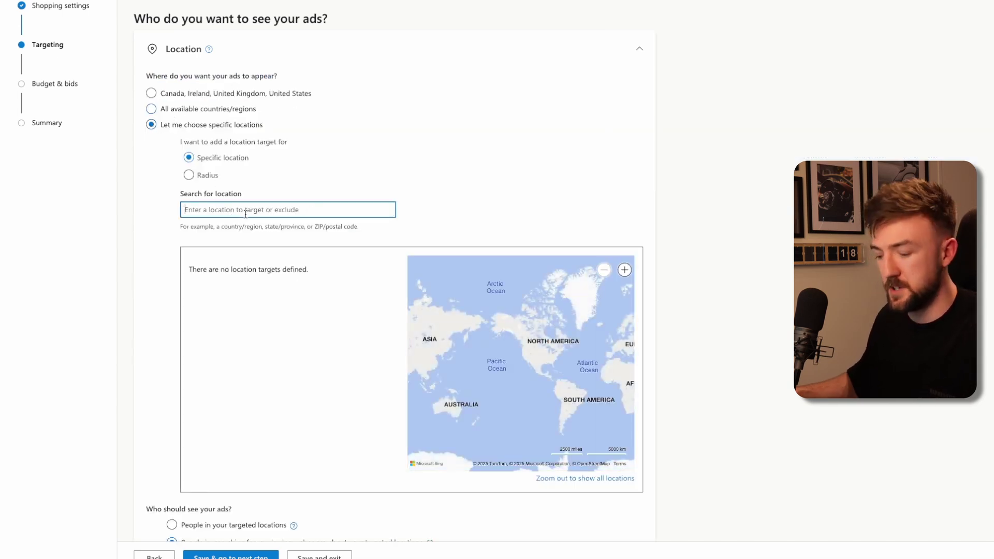
type("united sta")
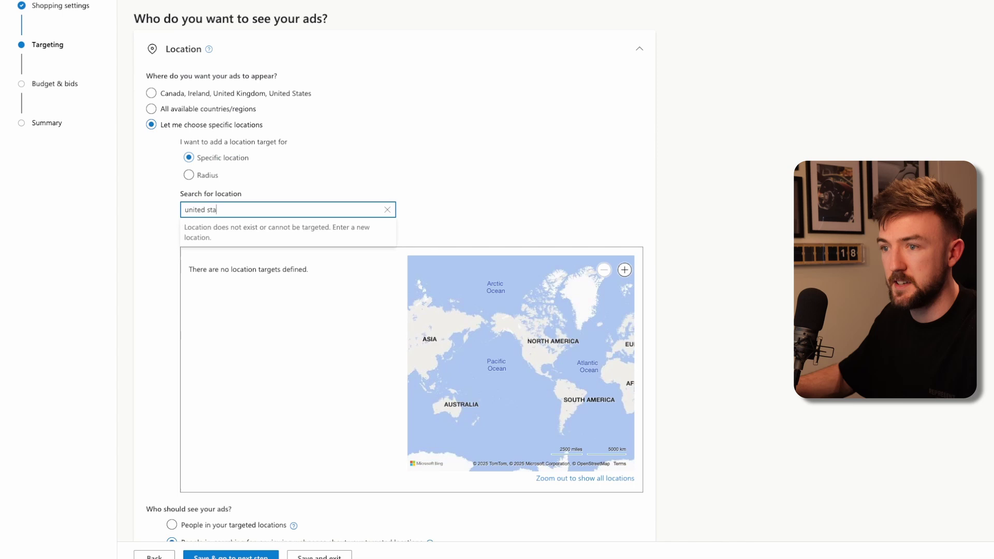
type("tes")
left_click(350, 227)
- Show ads only to people in your targeted locations
scroll(156, 418, "down", 3)
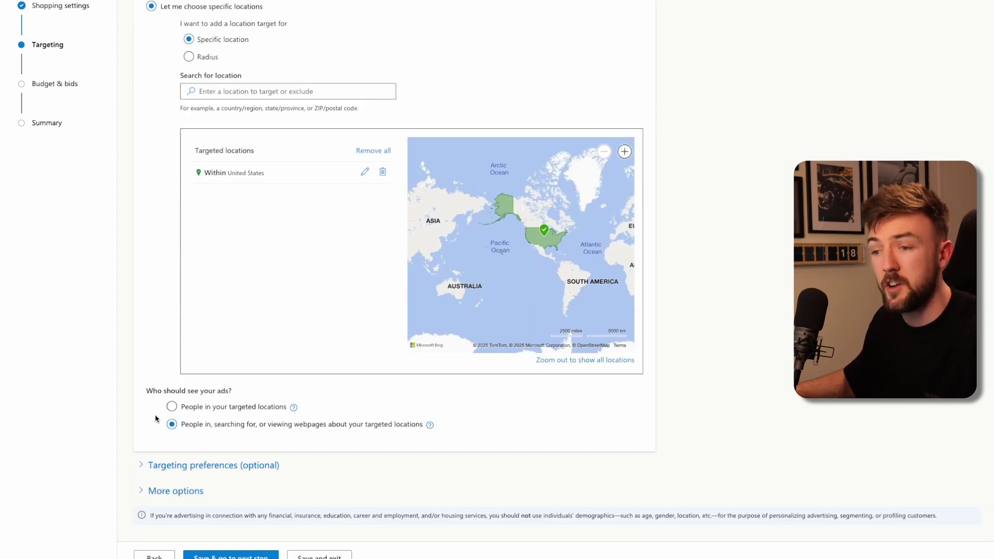
left_click(172, 407)
left_click_drag(214, 408, 274, 407)
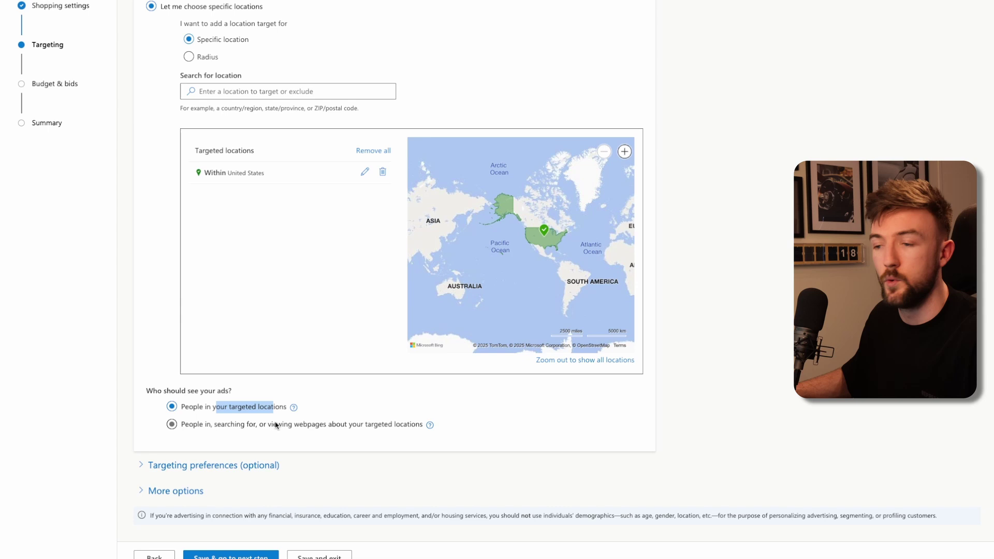
left_click_drag(477, 433, 418, 429)
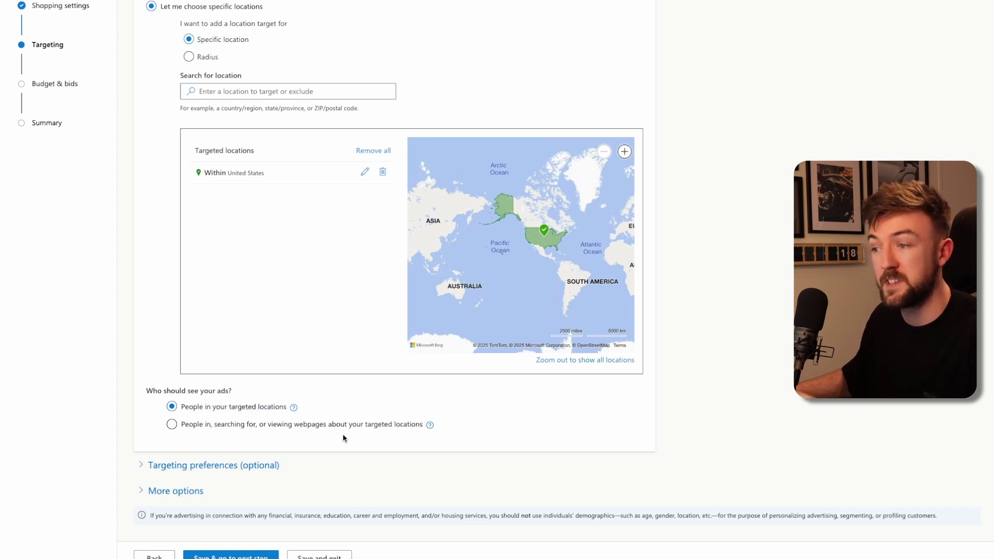
- Keep device bids unchanged and set ad distribution to Microsoft sites and select traffic
left_click(202, 473)
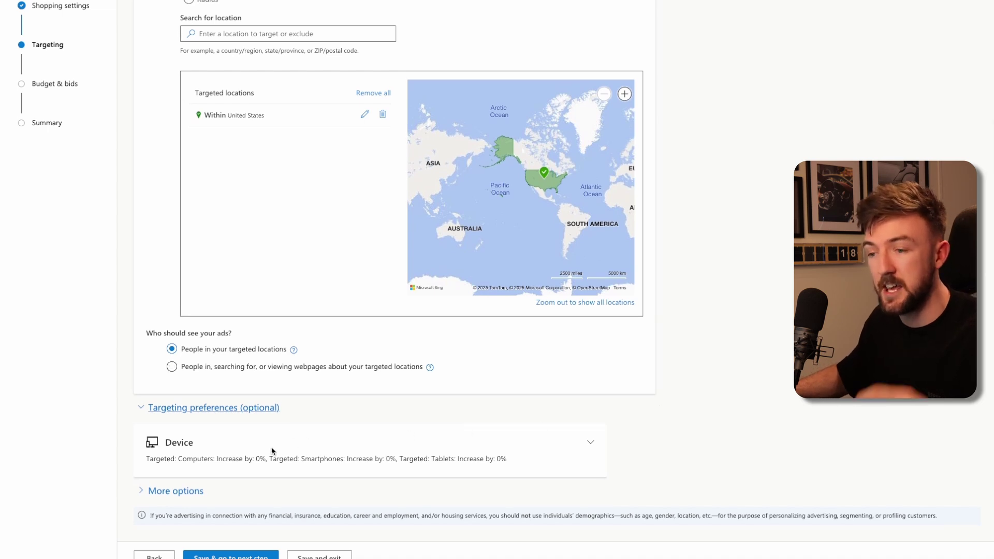
left_click(192, 461)
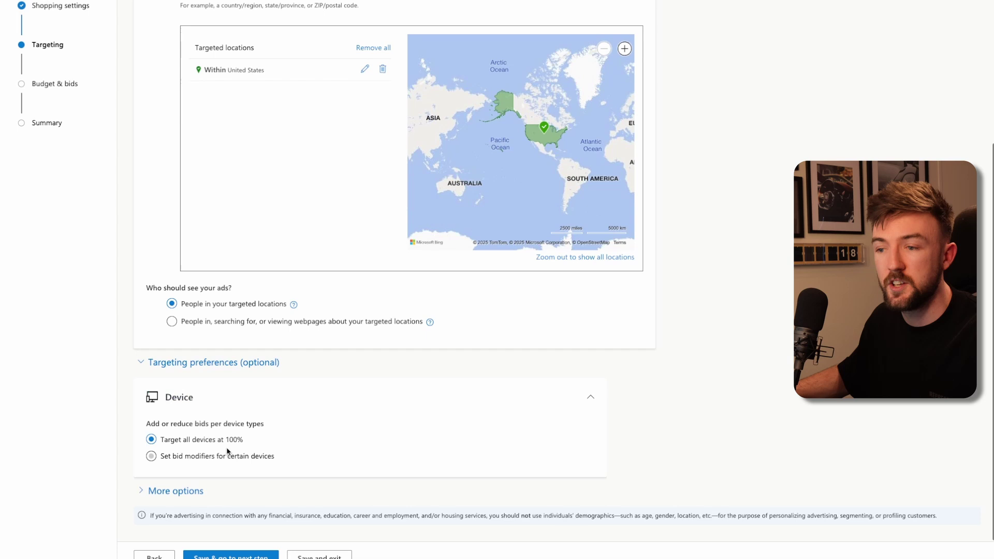
left_click(581, 405)
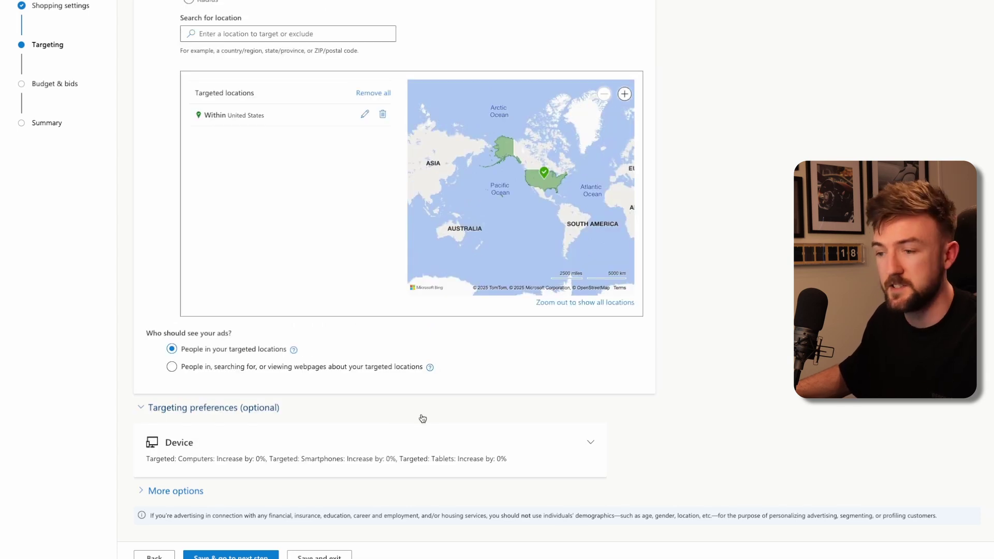
left_click(173, 490)
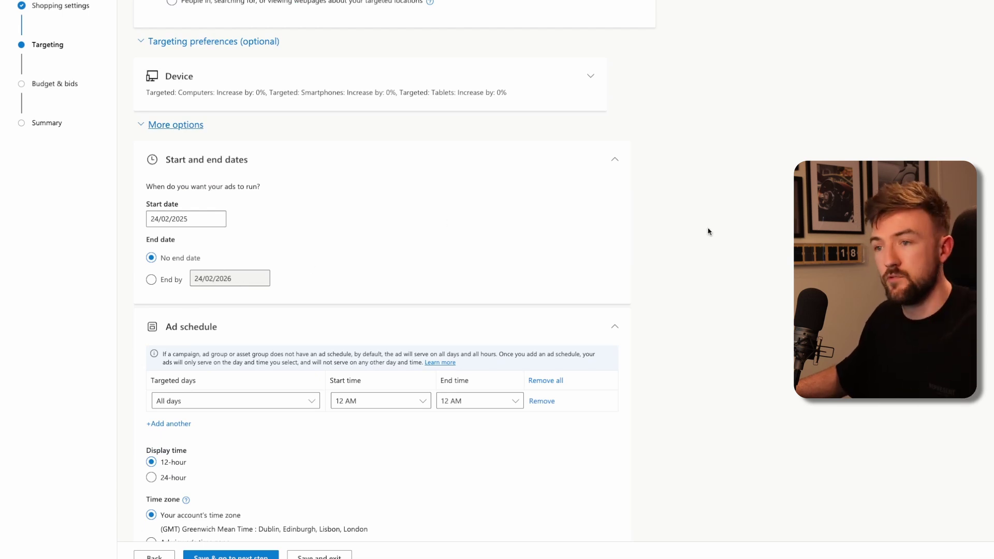
scroll(708, 231, "down", 4)
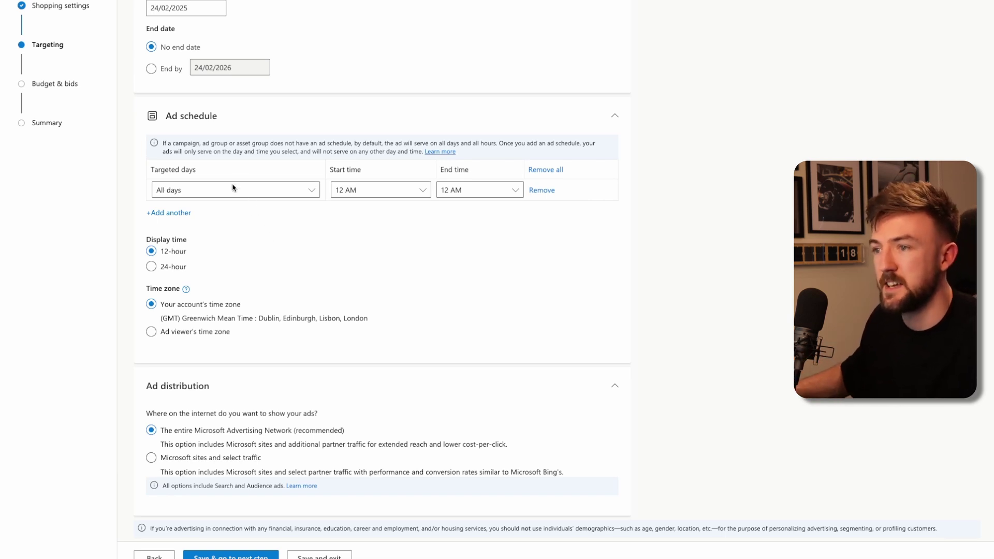
scroll(294, 334, "down", 1)
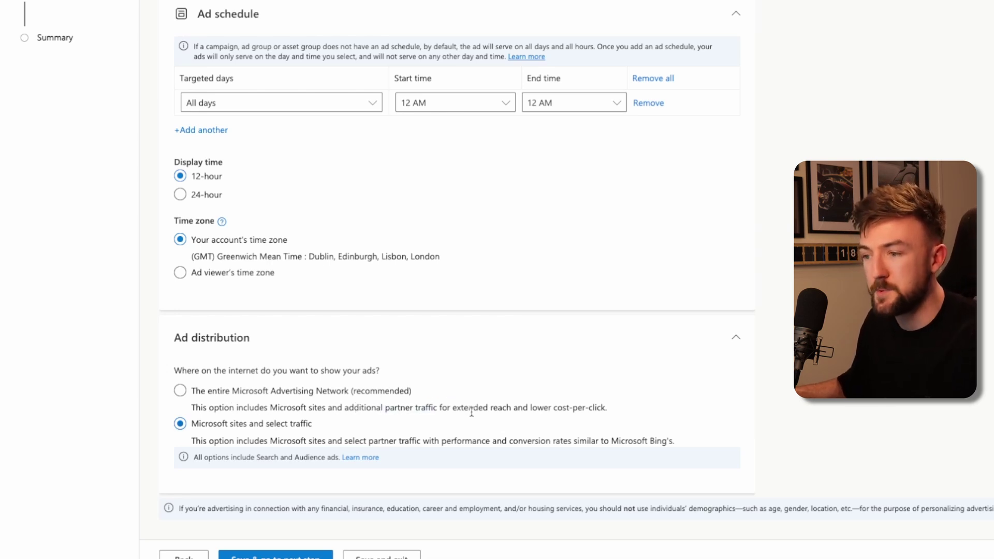
left_click_drag(459, 408, 609, 409)
left_click(769, 401)
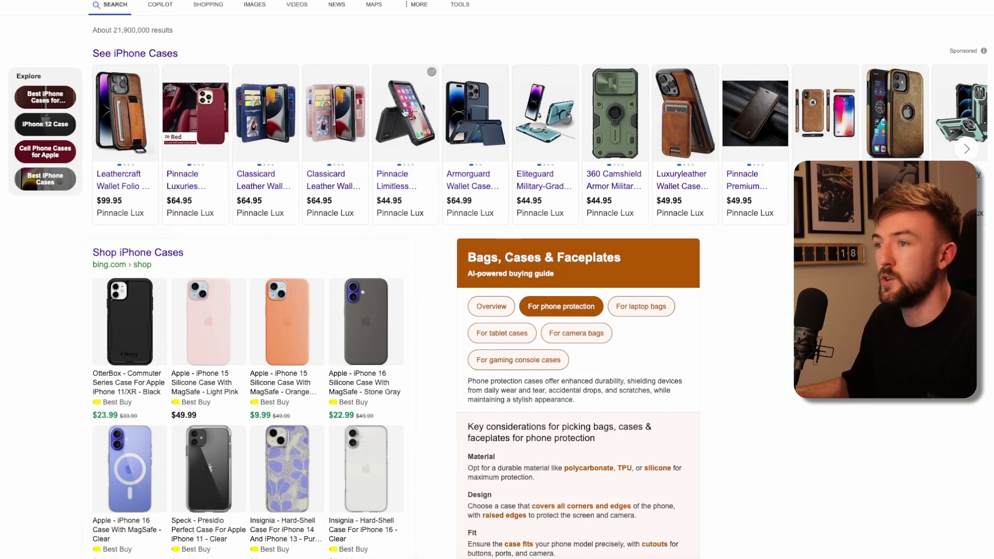
mouse_move(381, 175)
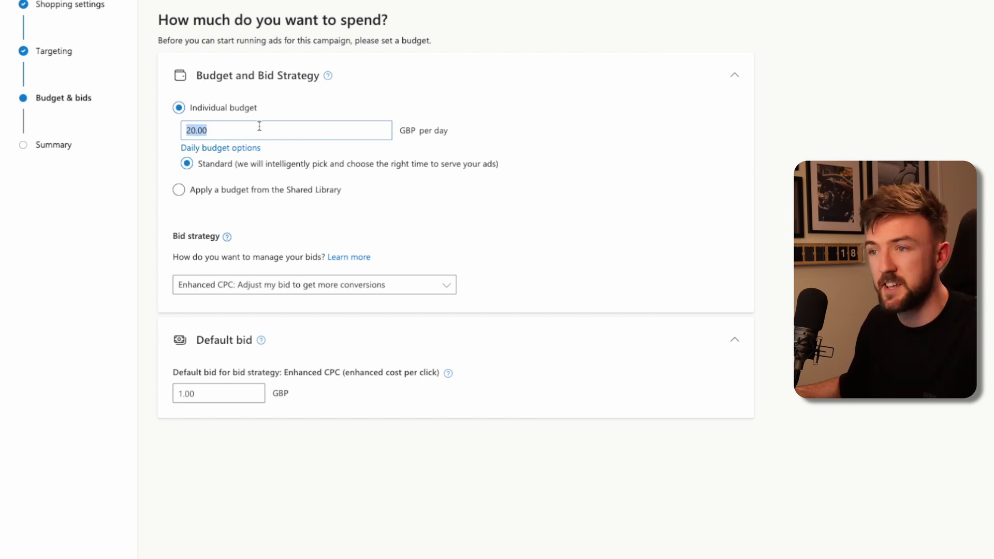
- Keep the 20.00 GBP daily budget and set the bid strategy to Maximize Clicks
left_click(276, 127)
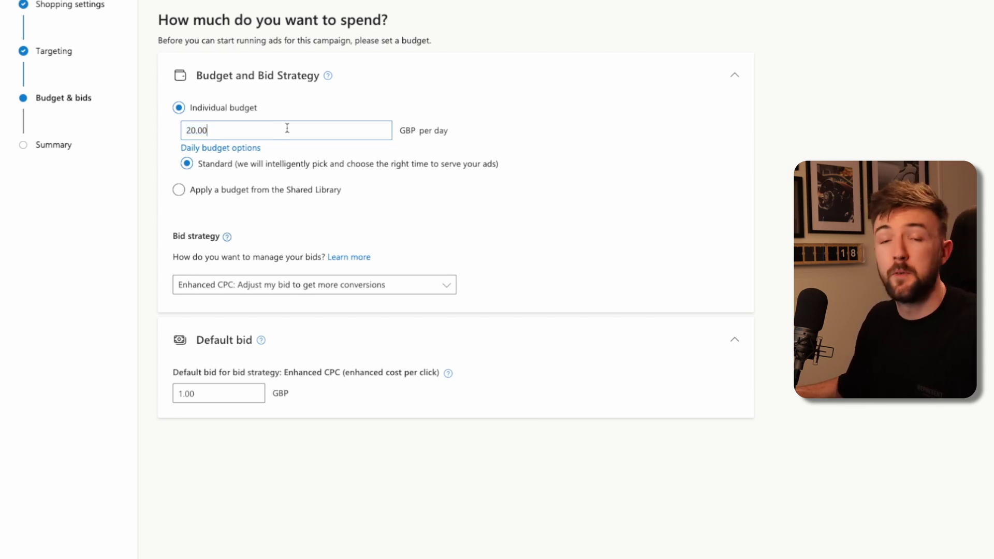
double_click(286, 128)
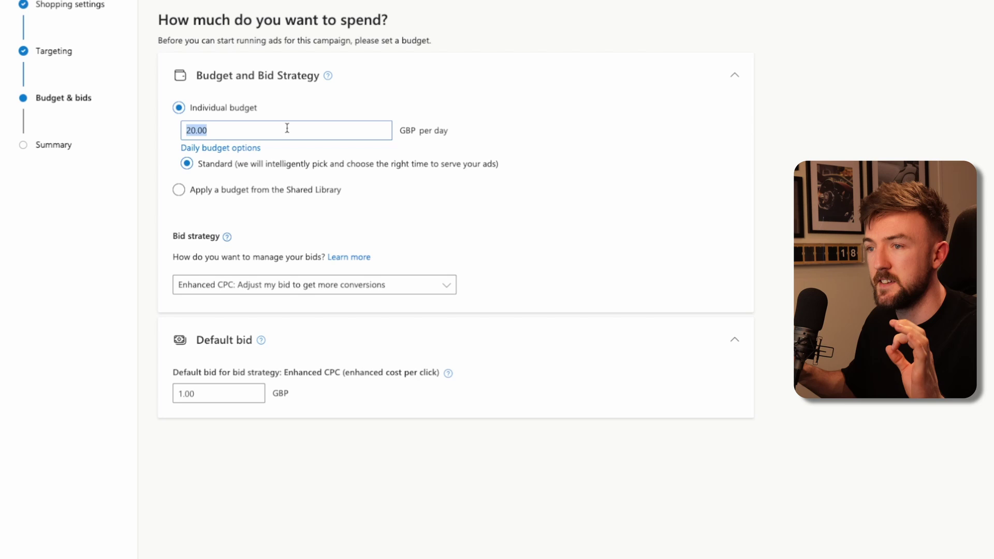
left_click(192, 288)
left_click(215, 294)
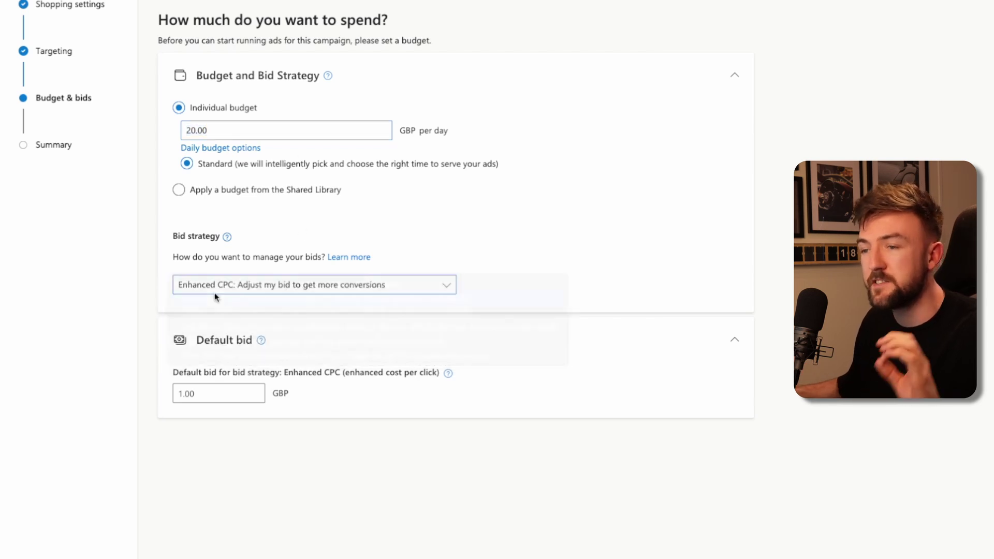
left_click(239, 286)
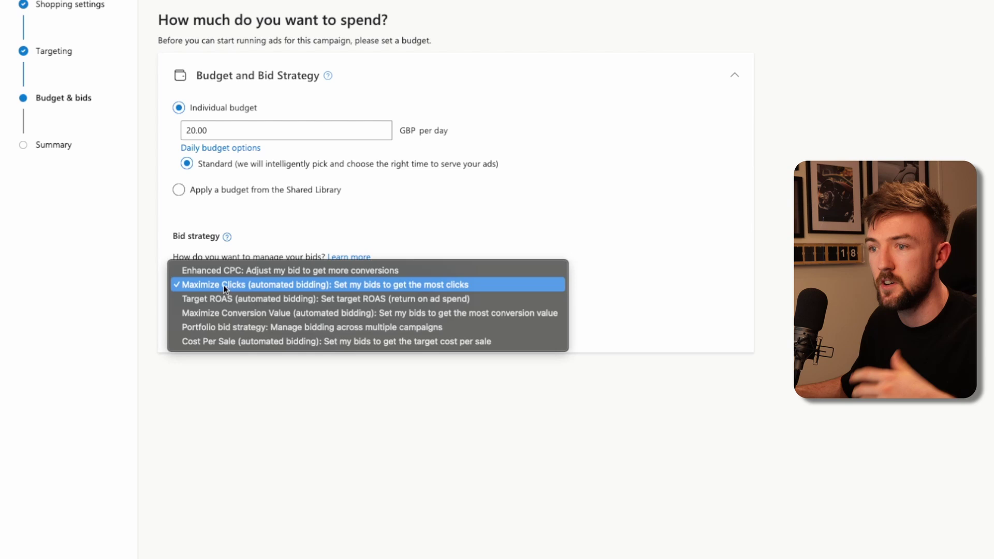
left_click(222, 284)
- Turn on a maximum CPC limit of 0.5 GBP
left_click(179, 328)
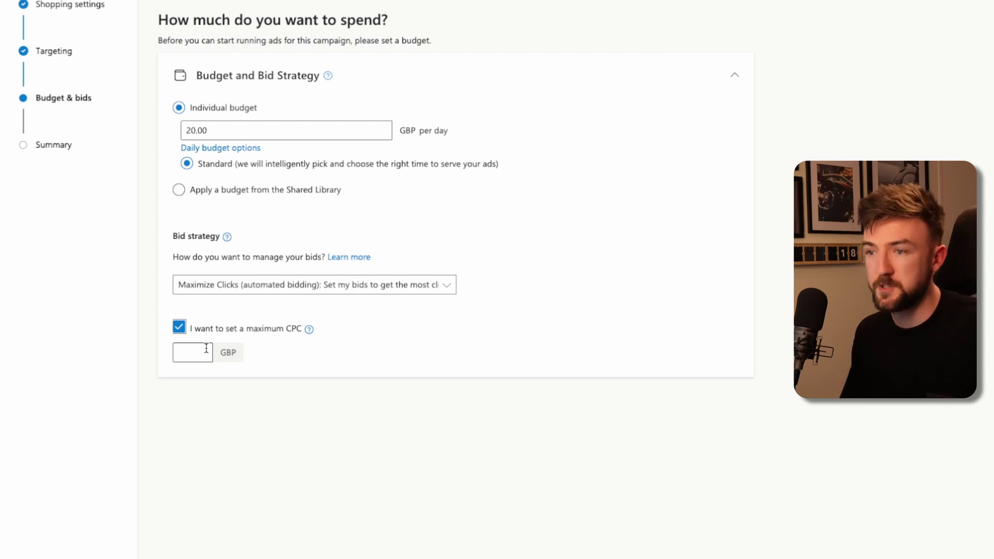
left_click(221, 292)
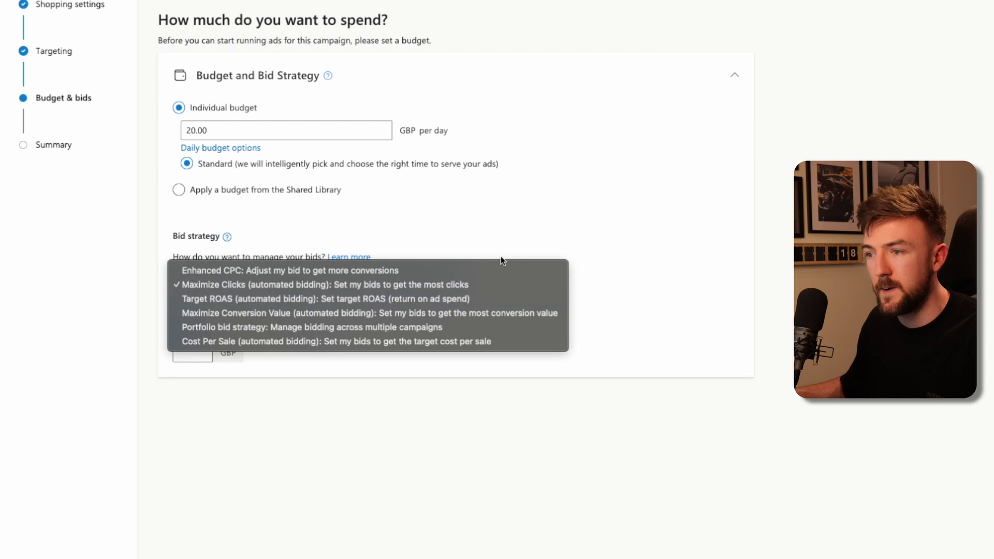
left_click(498, 287)
left_click(182, 351)
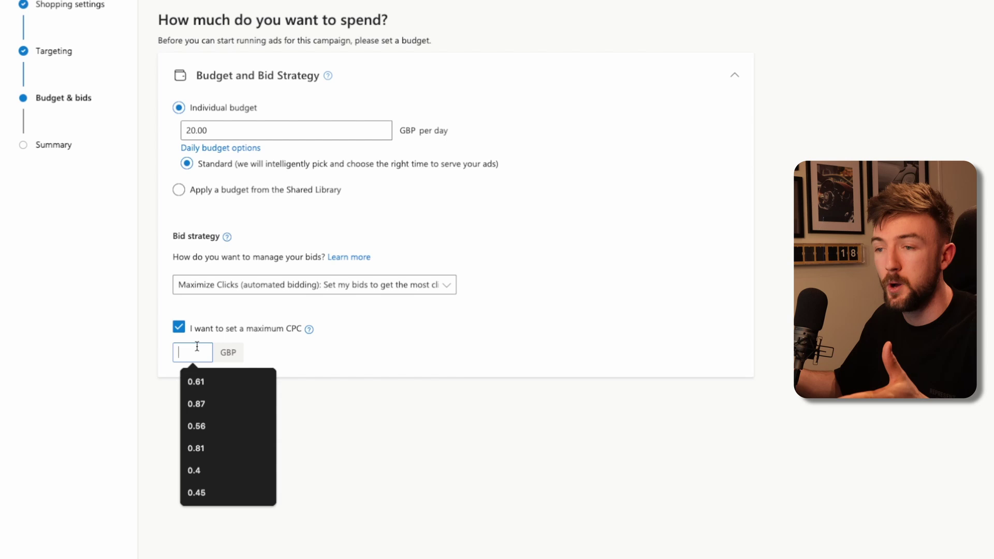
type("0.5")
key("Escape")
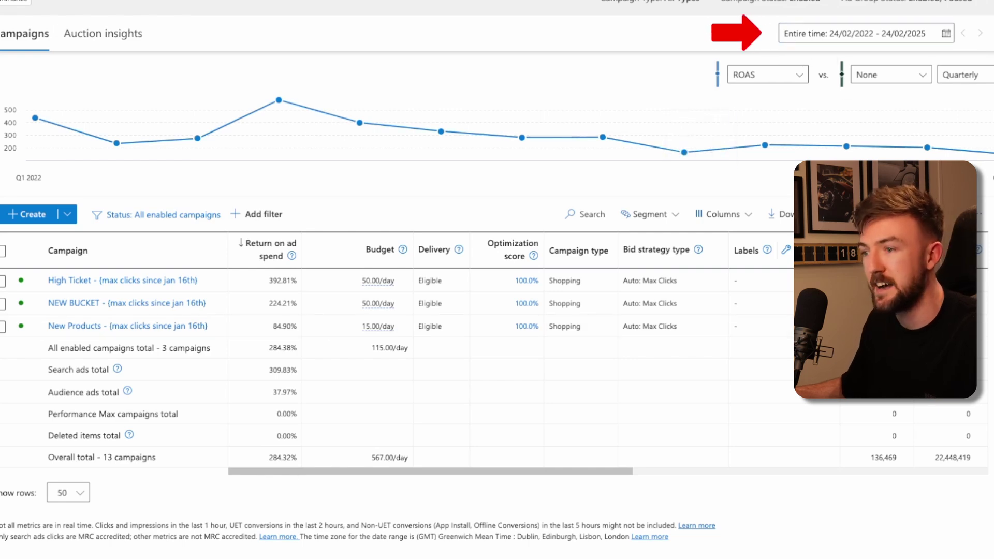
left_click_drag(48, 369, 91, 369)
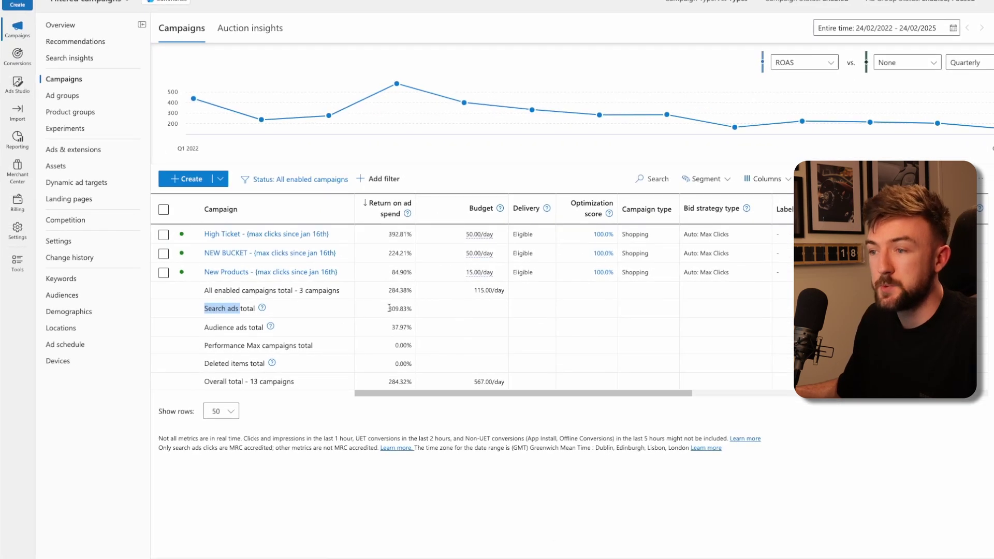
left_click_drag(389, 309, 413, 312)
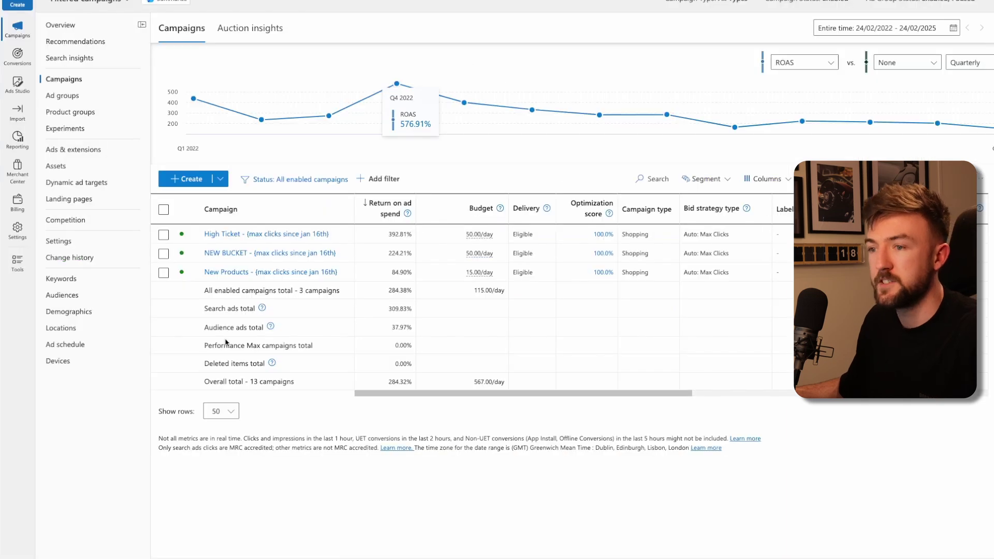
left_click_drag(204, 327, 240, 328)
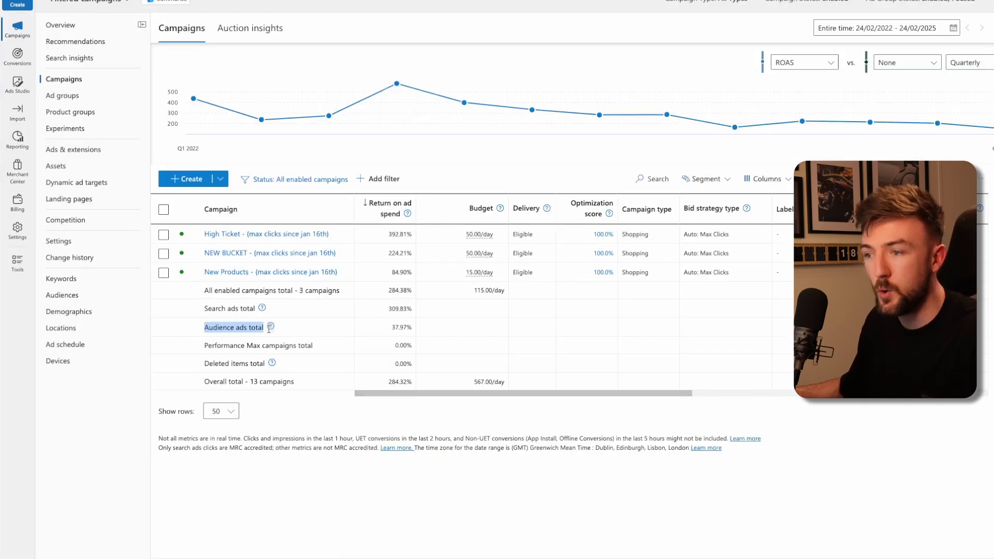
left_click(390, 329)
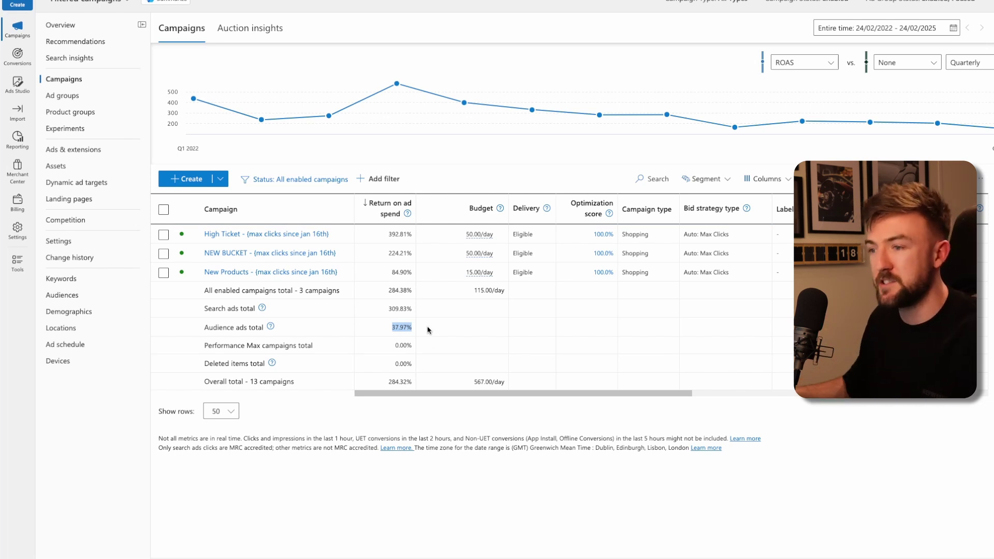
left_click_drag(282, 331, 203, 328)
left_click(236, 327)
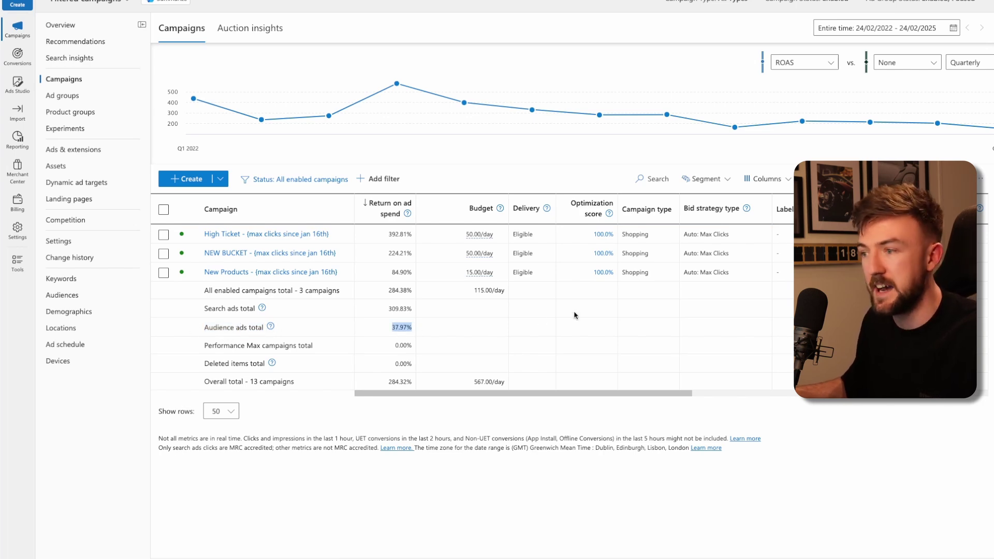
scroll(692, 333, "right", 10)
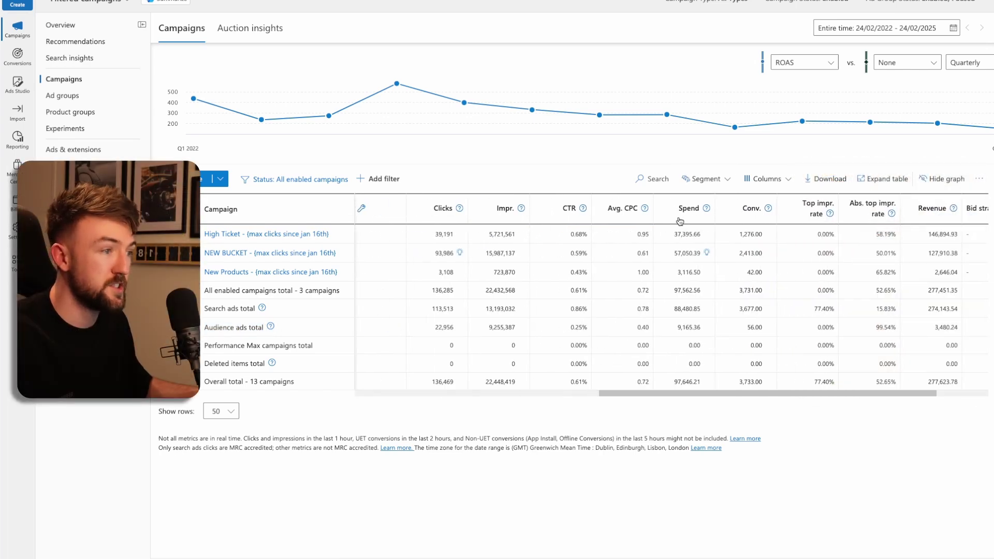
double_click(682, 327)
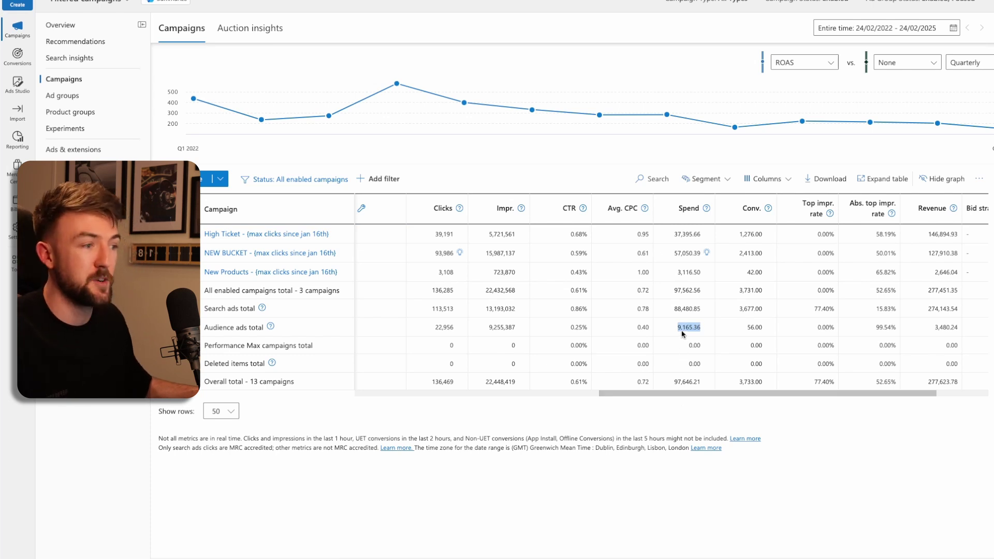
double_click(754, 327)
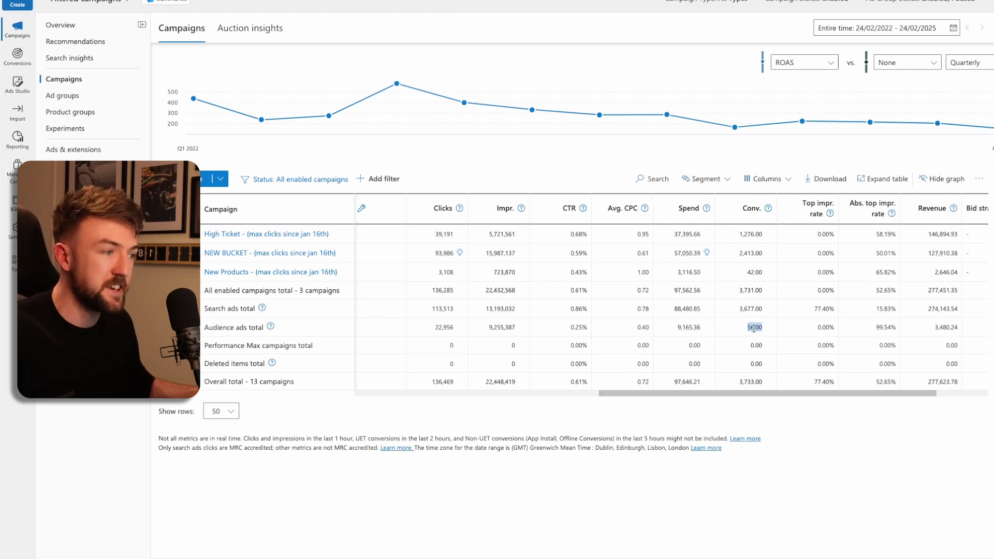
scroll(725, 329, "left", 1)
double_click(702, 327)
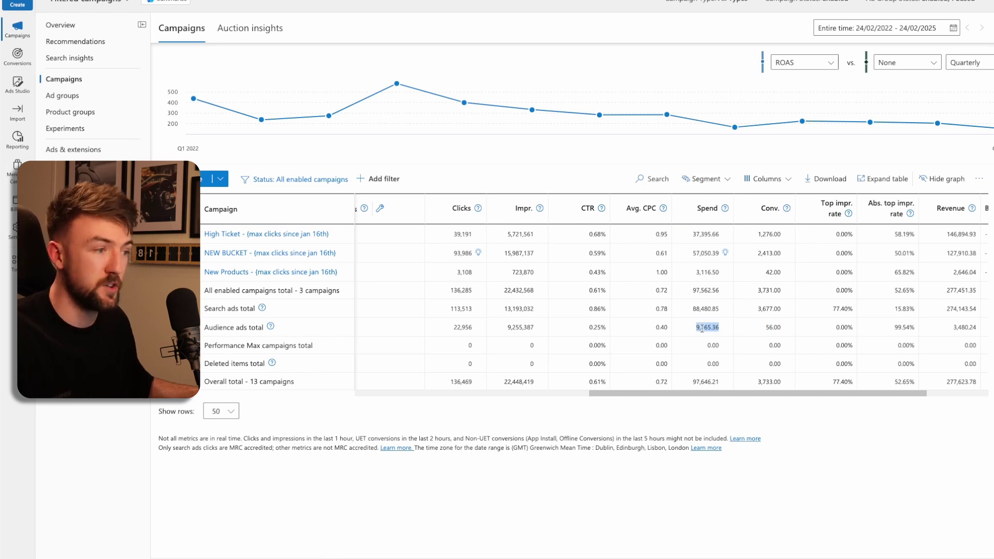
left_click(690, 333)
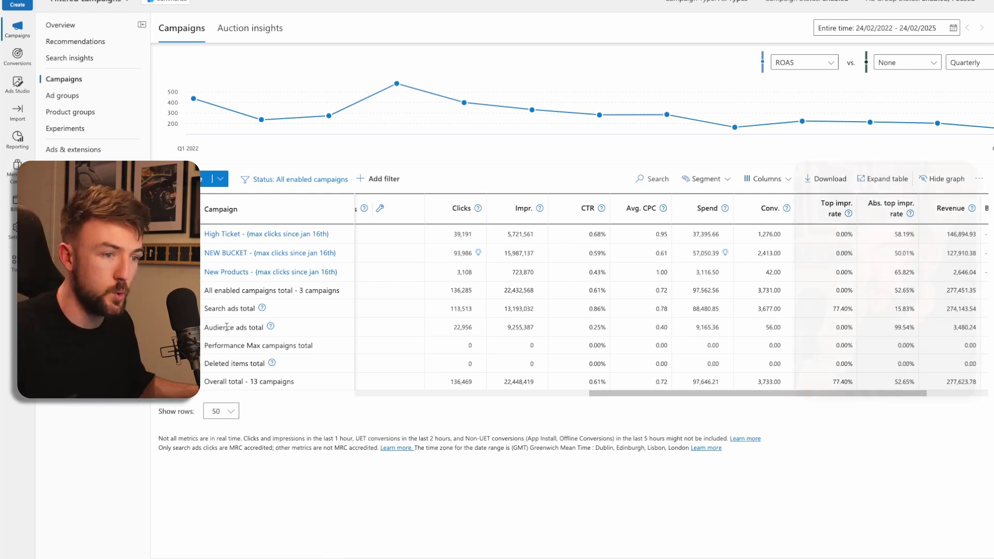
- Open the High Ticket campaign's settings and expand Website & IP address exclusions
scroll(406, 380, "left", 5)
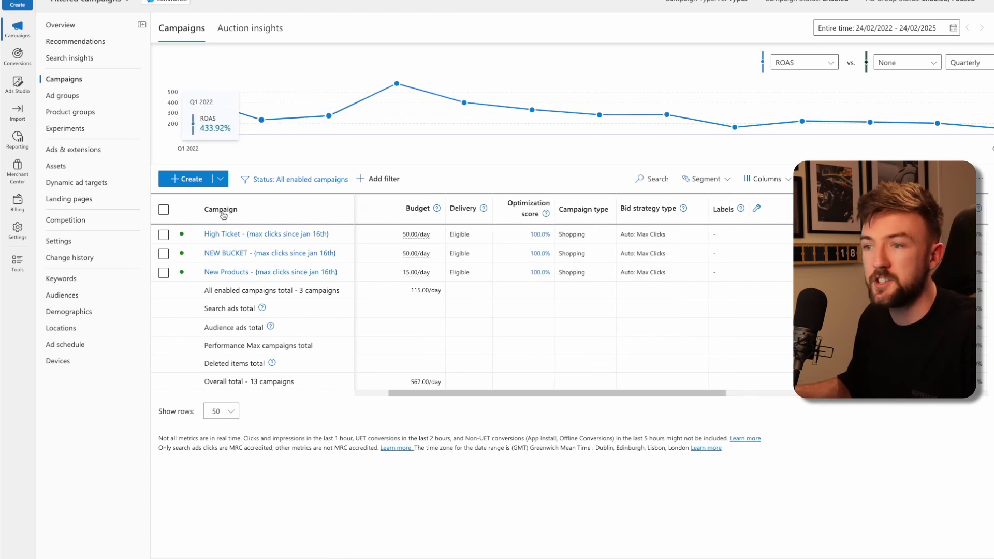
left_click(232, 233)
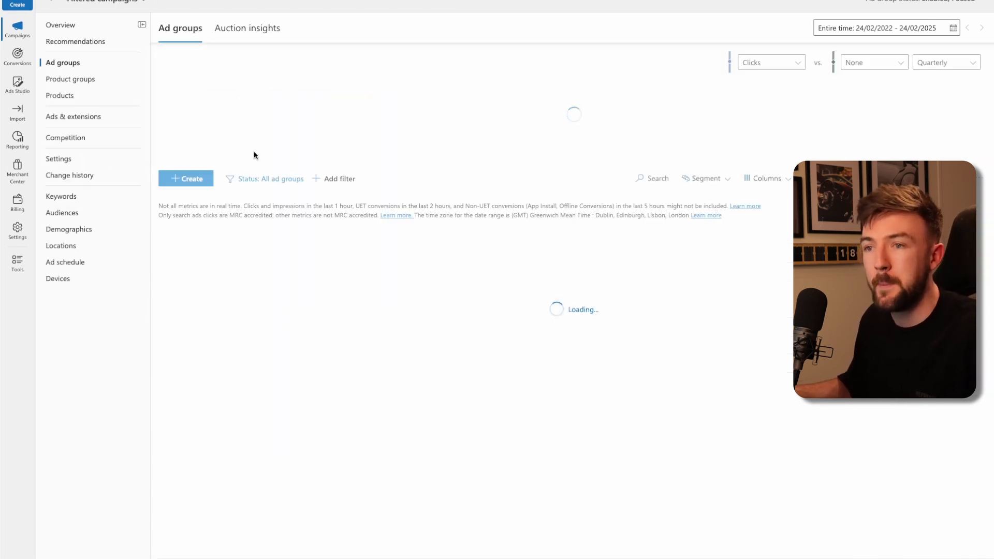
left_click(82, 161)
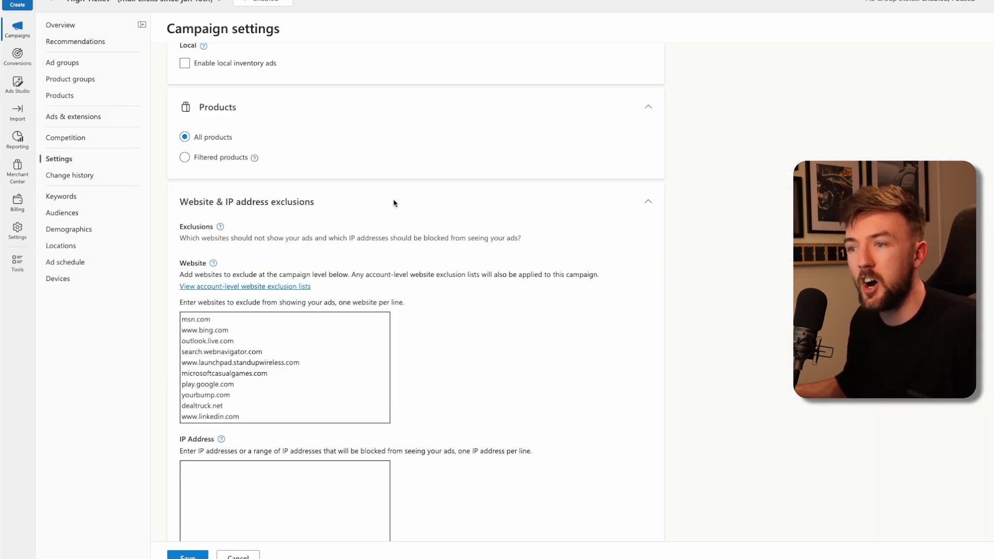
left_click(393, 202)
left_click(391, 202)
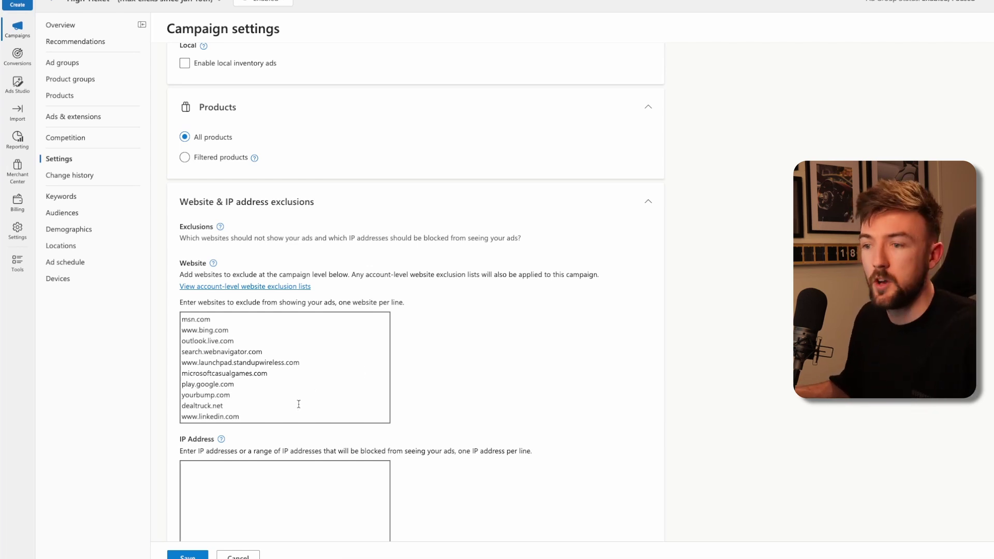
scroll(264, 379, "up", 1)
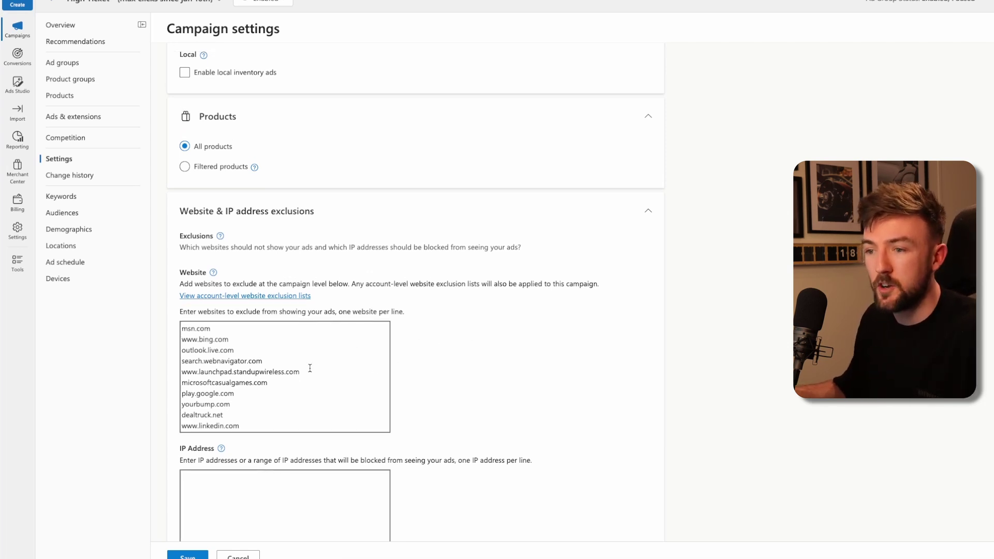
left_click_drag(181, 326, 260, 346)
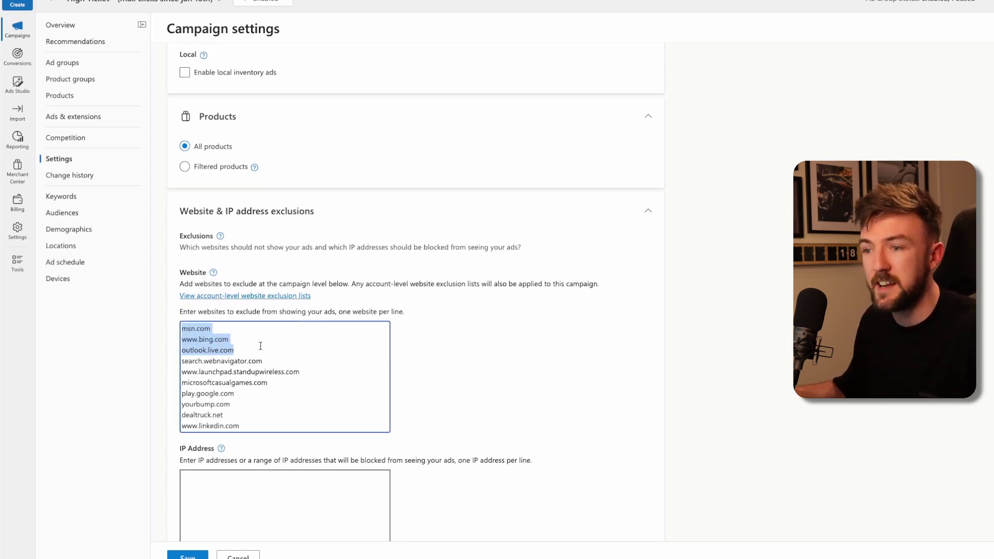
left_click(197, 394)
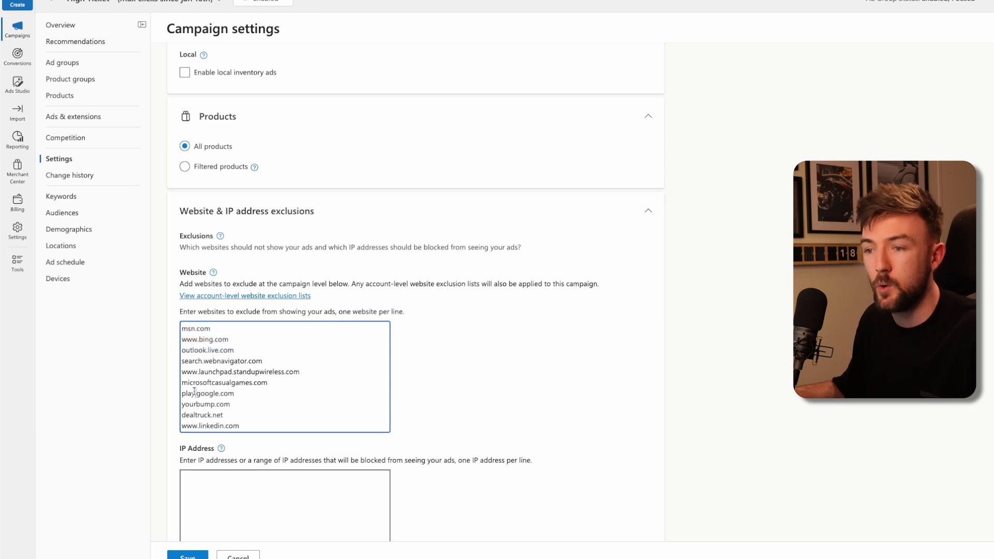
double_click(196, 393)
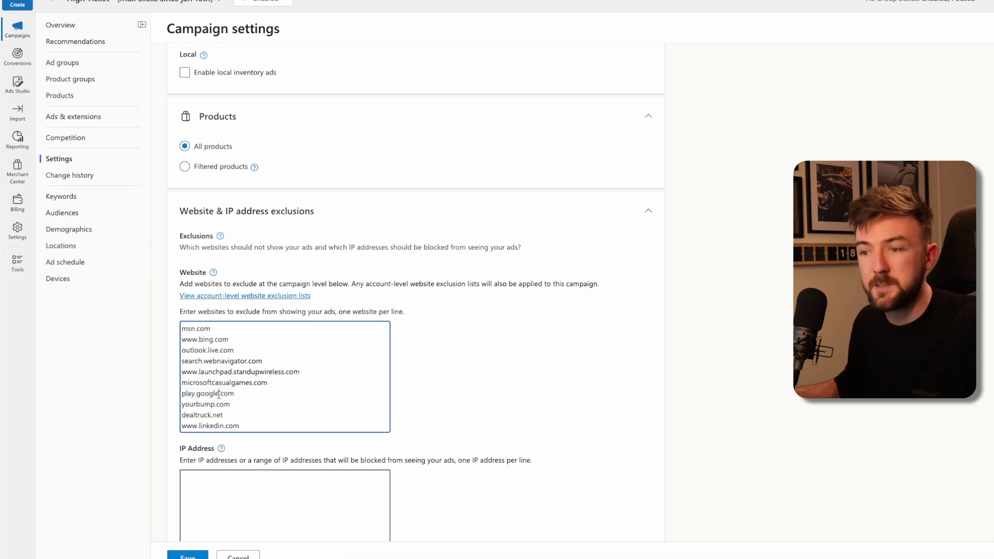
left_click_drag(234, 351, 180, 334)
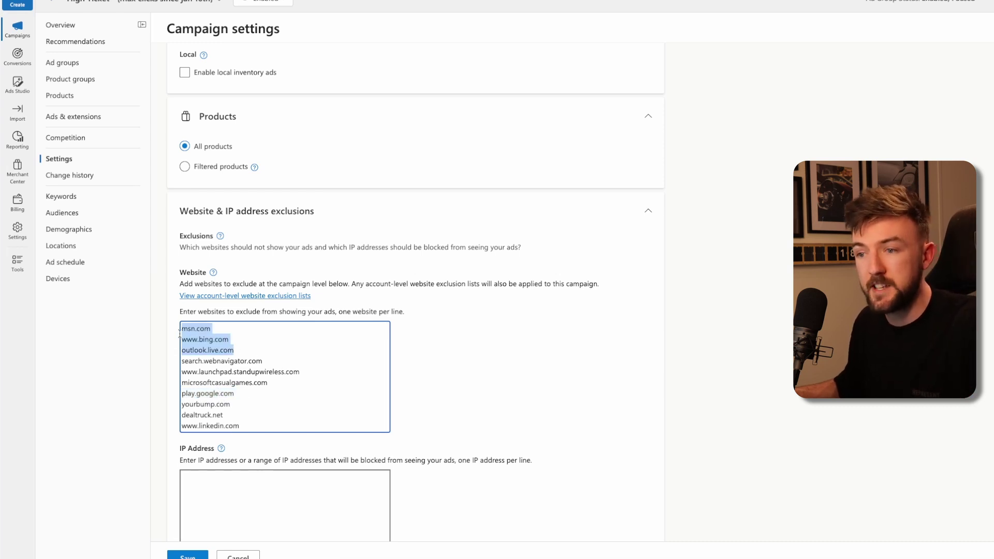
left_click(248, 393)
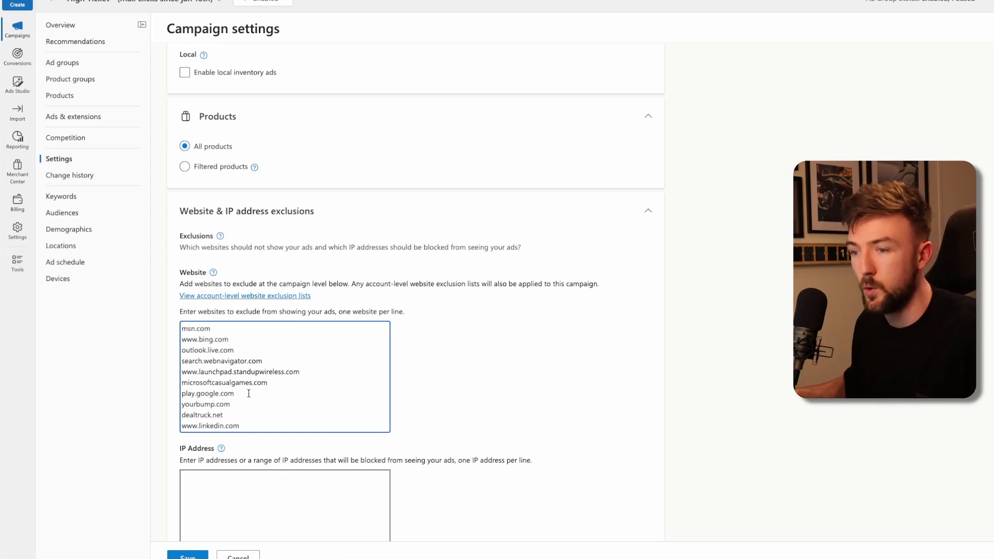
left_click(474, 377)
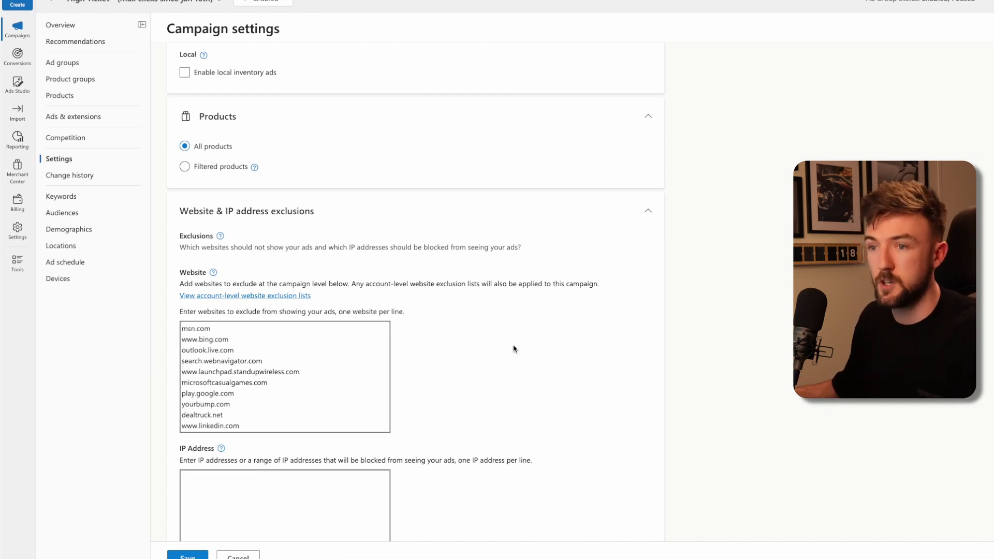
- Search Reports for 'website url' and open the Website URL (publisher) report
mouse_move(15, 145)
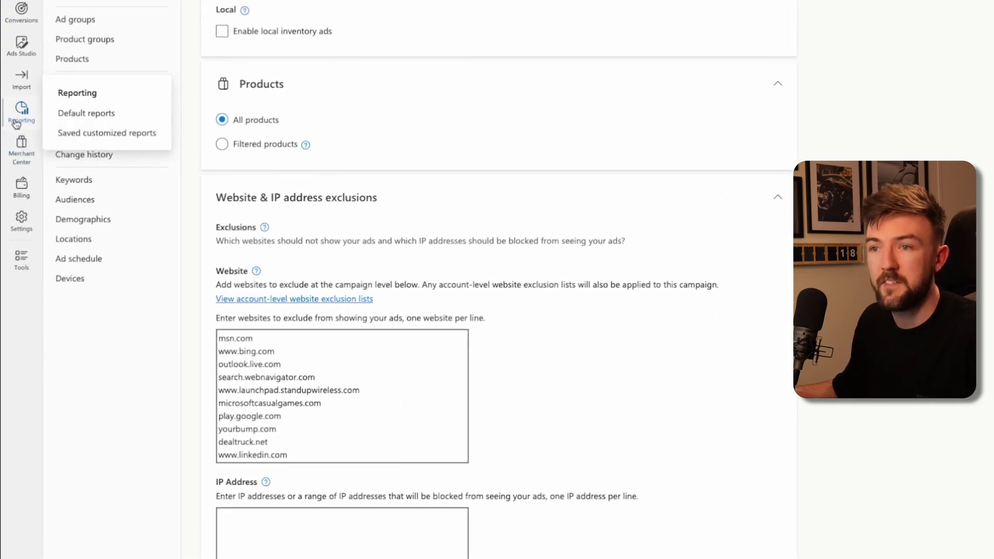
left_click(23, 116)
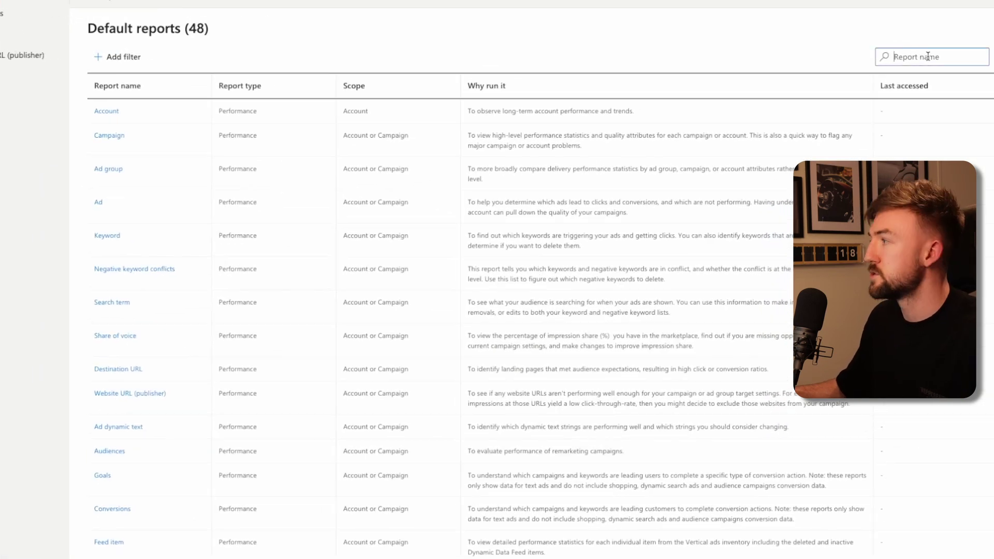
left_click(926, 48)
type("web")
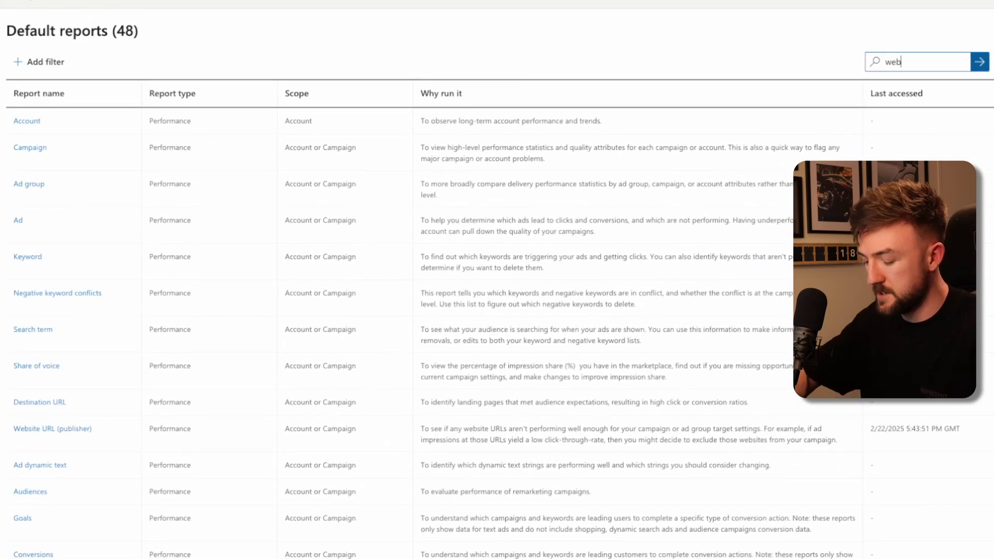
type("site url")
key("Return")
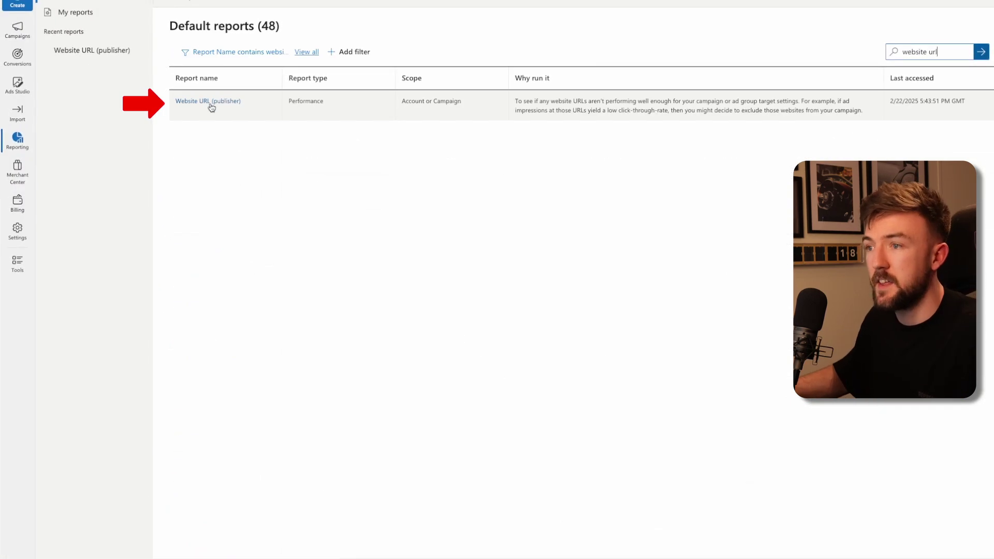
left_click(210, 99)
- Set the report's date range to All time
left_click(864, 26)
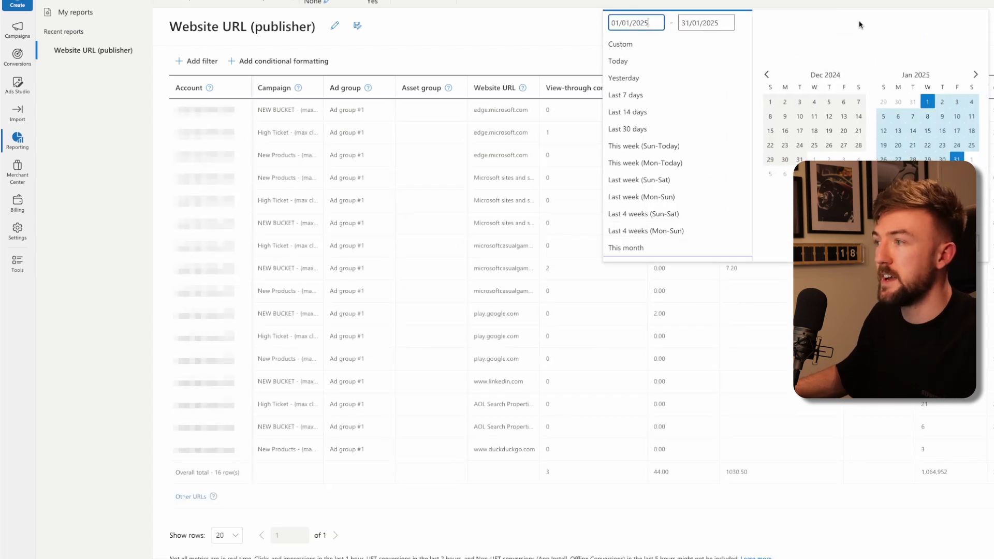
scroll(642, 249, "down", 4)
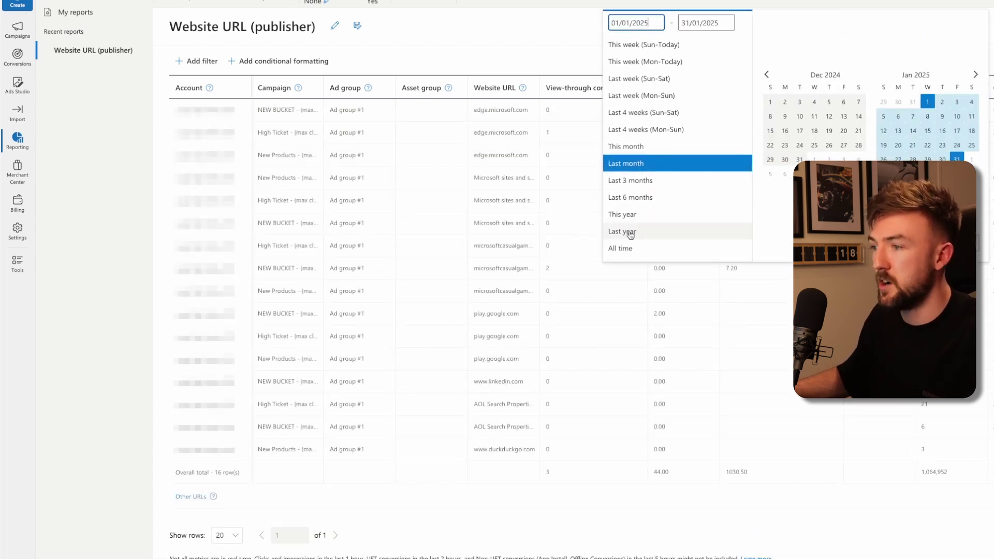
left_click(629, 251)
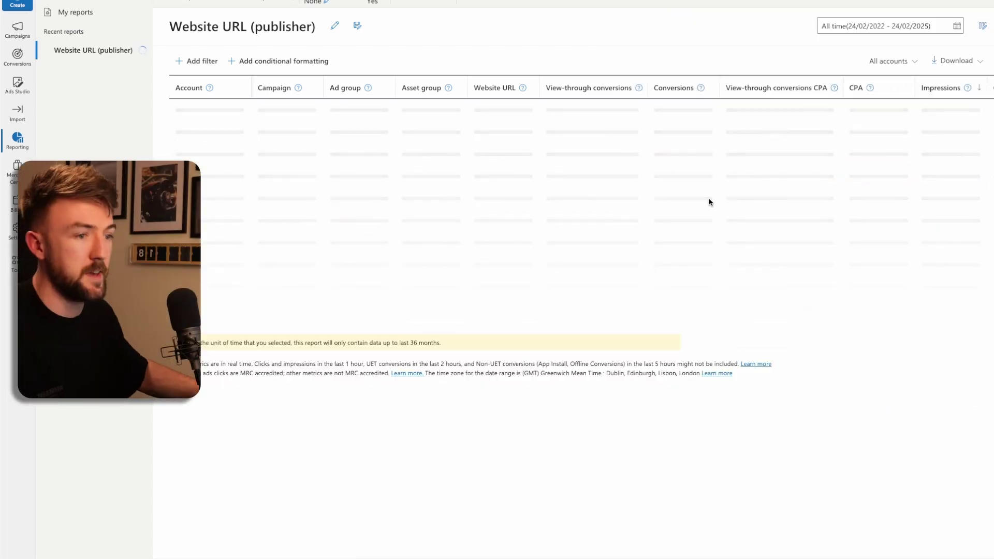
- Add the Network column to the report, positioned directly below Website URL in Selected Columns, and save
left_click(986, 27)
type("networ")
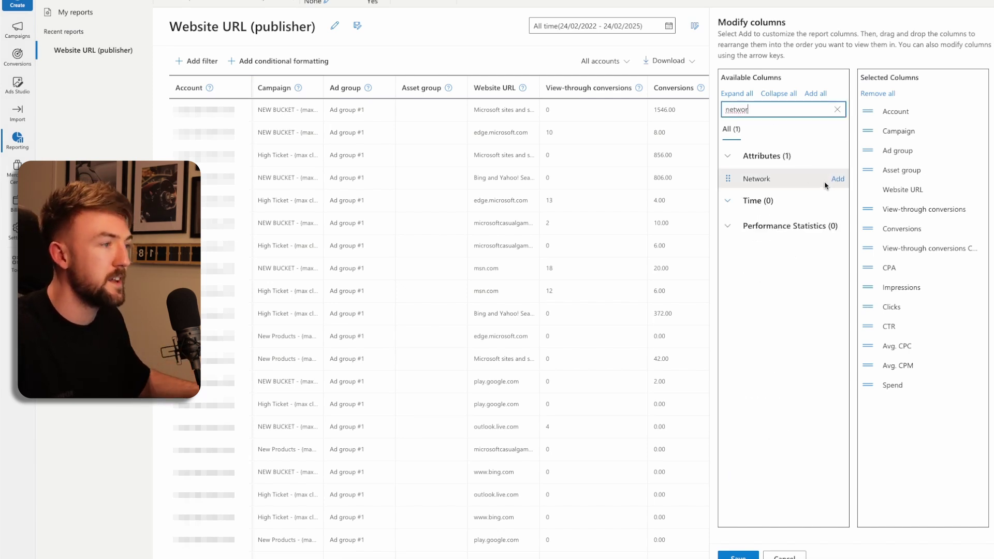
left_click(831, 179)
left_click_drag(867, 404, 867, 206)
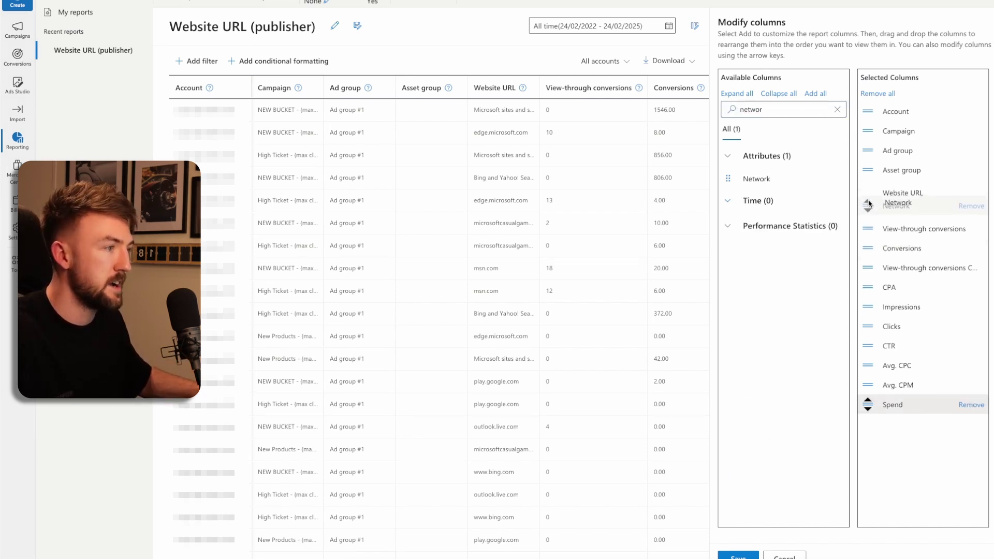
left_click(737, 555)
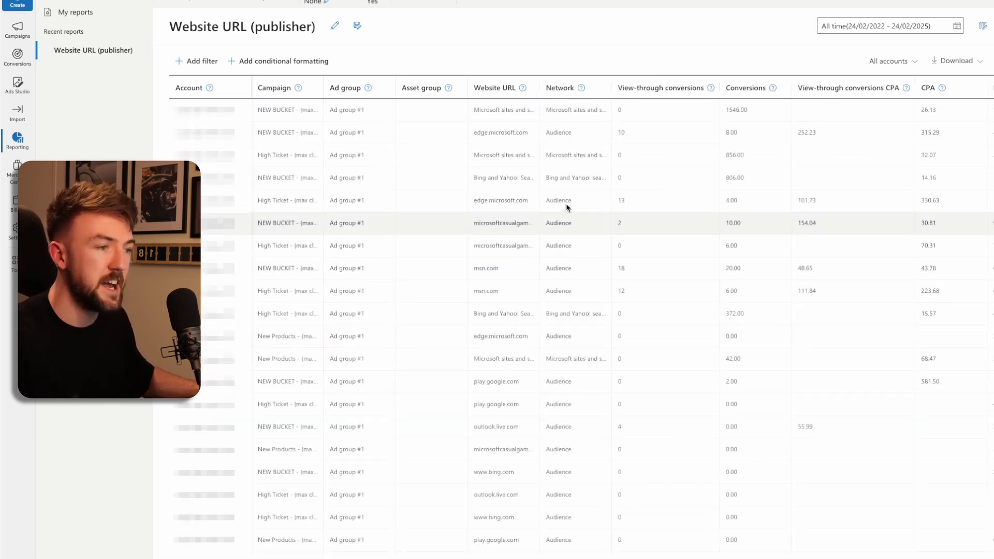
left_click_drag(563, 246, 545, 245)
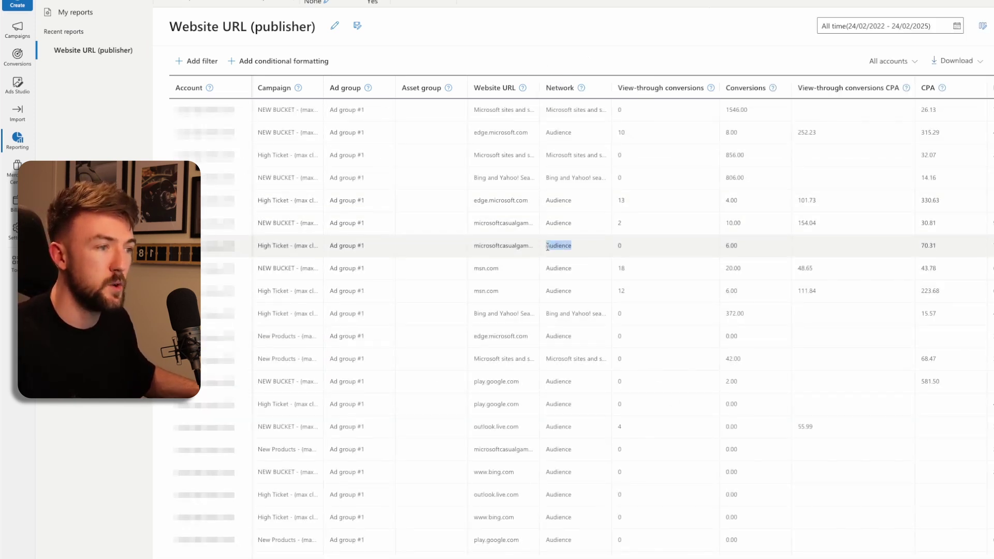
left_click(577, 474)
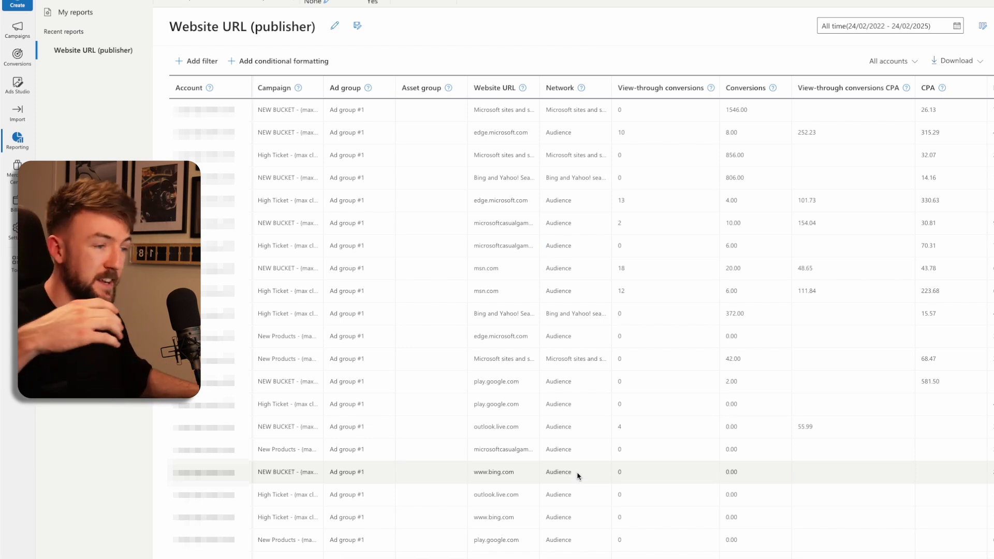
left_click_drag(545, 200, 575, 204)
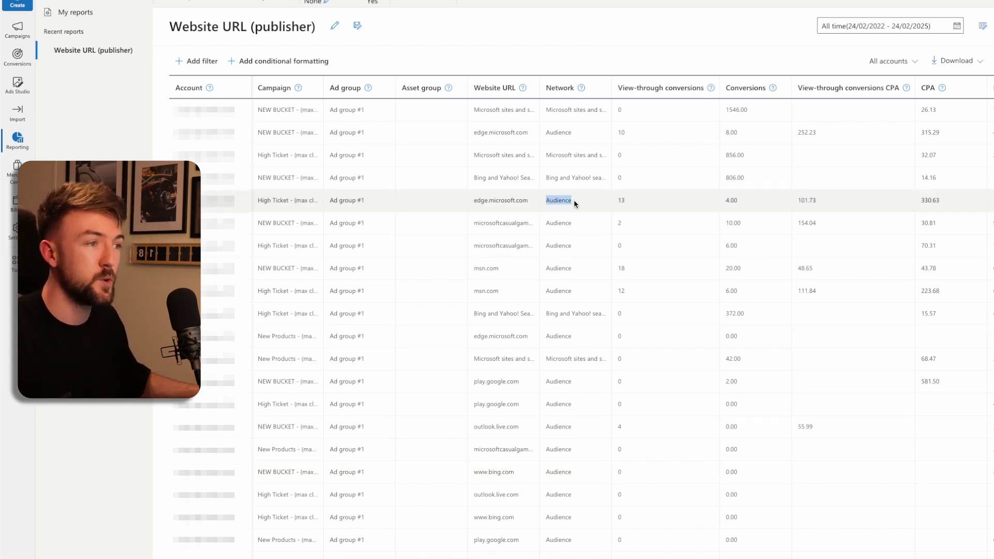
left_click(559, 202)
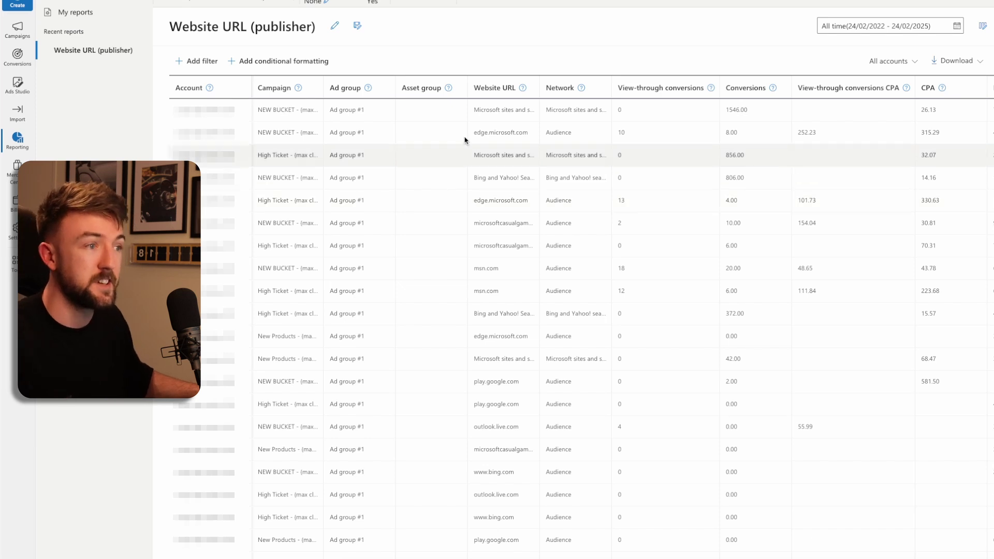
- Scroll back and forth across the publisher report to compare spend and conversion columns
scroll(816, 189, "right", 5)
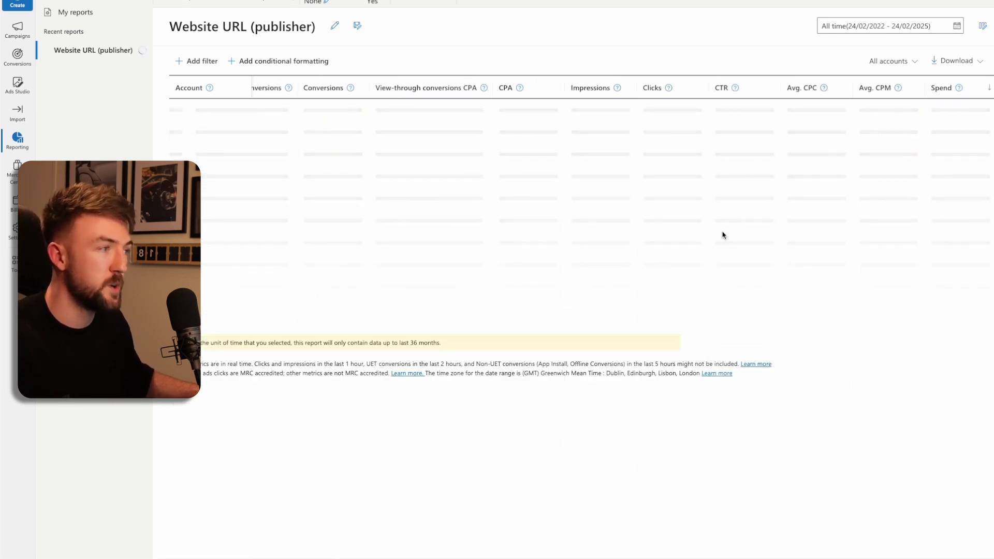
scroll(720, 233, "left", 5)
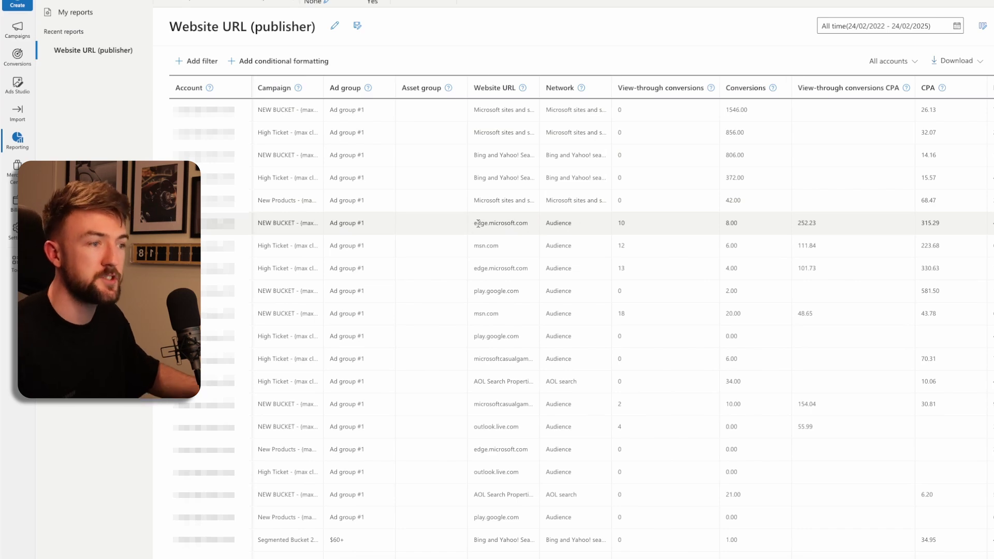
scroll(516, 219, "right", 10)
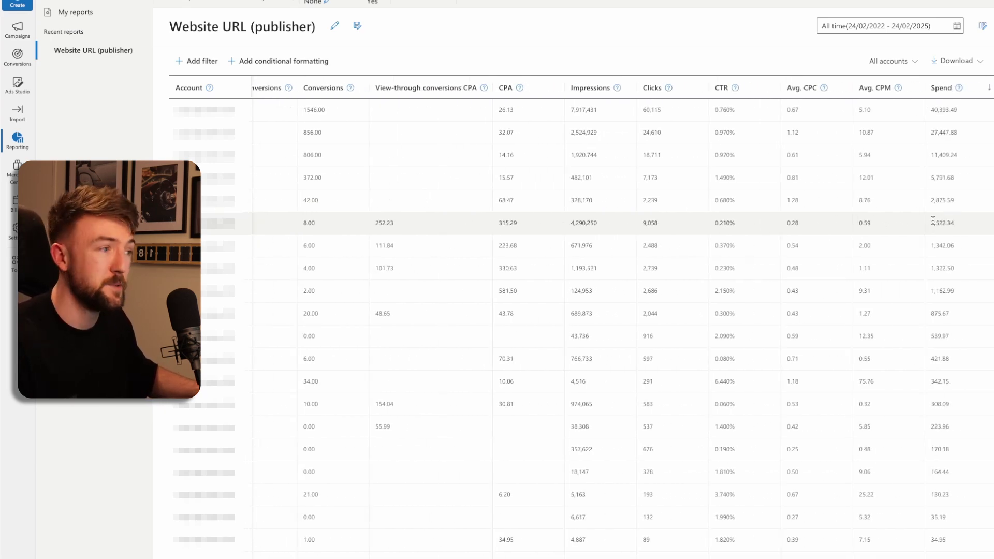
scroll(809, 234, "left", 10)
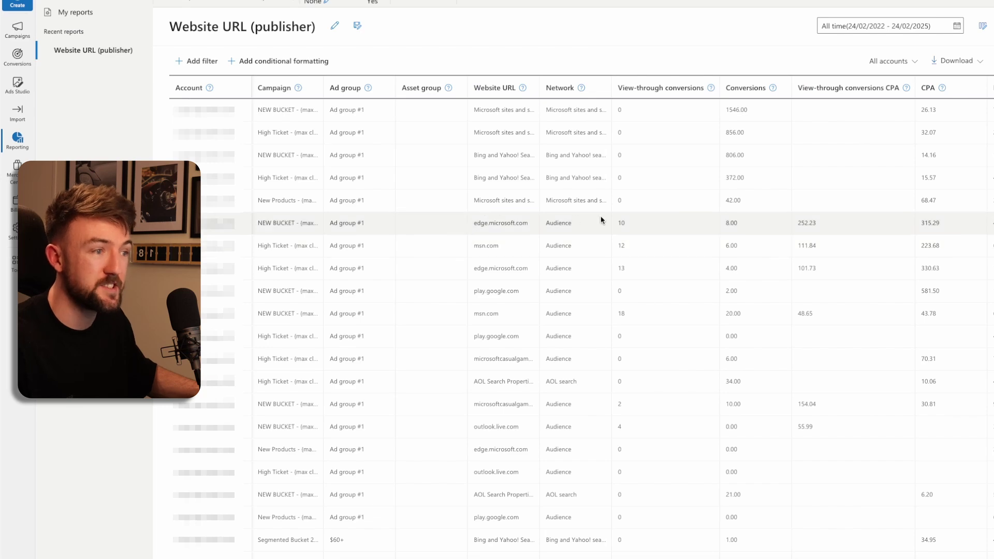
scroll(601, 220, "right", 5)
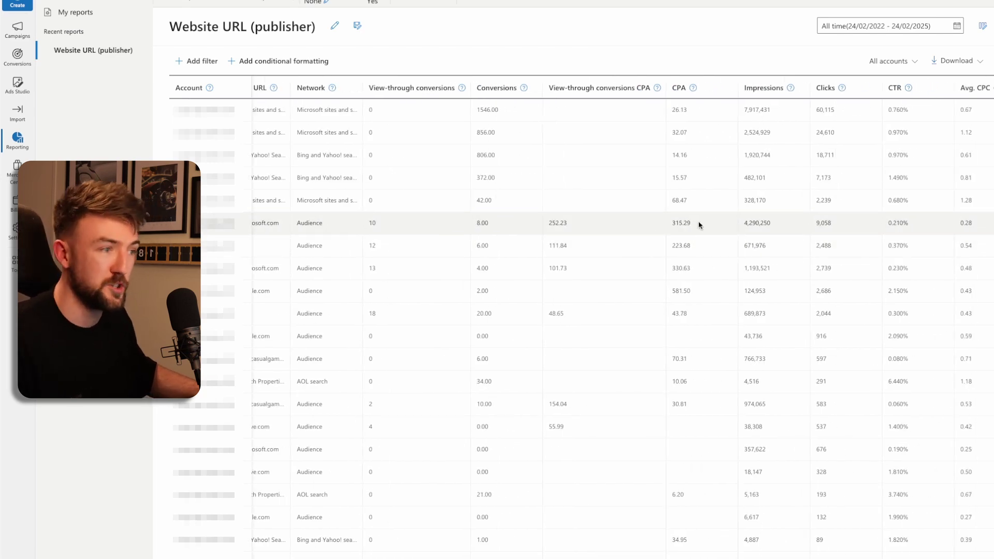
scroll(699, 225, "left", 5)
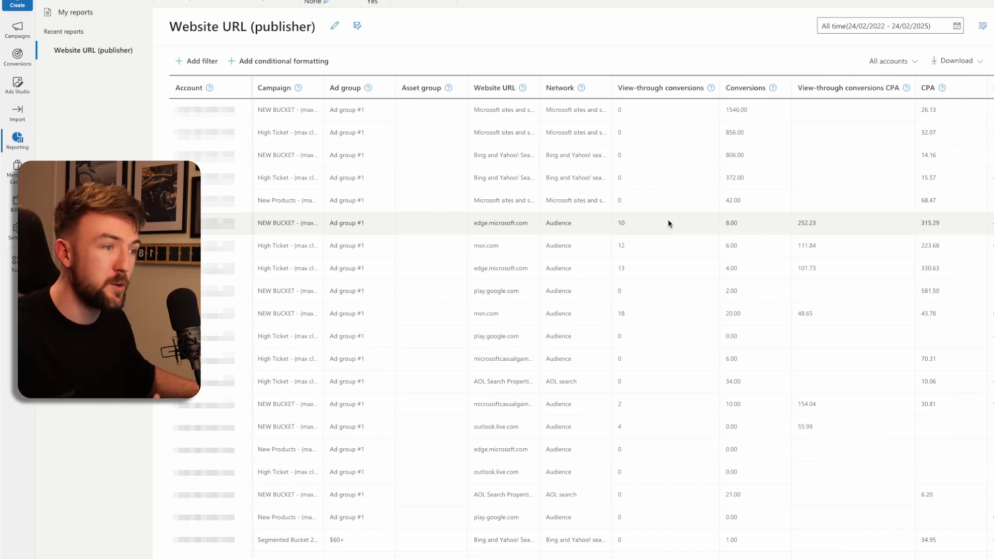
- Highlight the edge.microsoft.com Audience row (8 conversions, 315.29 CPA) for review
triple_click(486, 224)
double_click(484, 223)
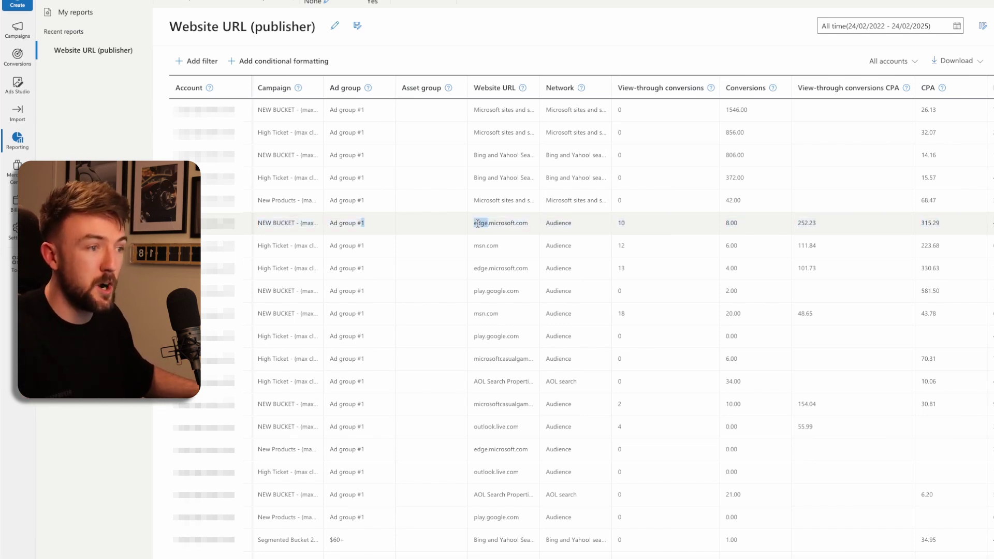
left_click(524, 221)
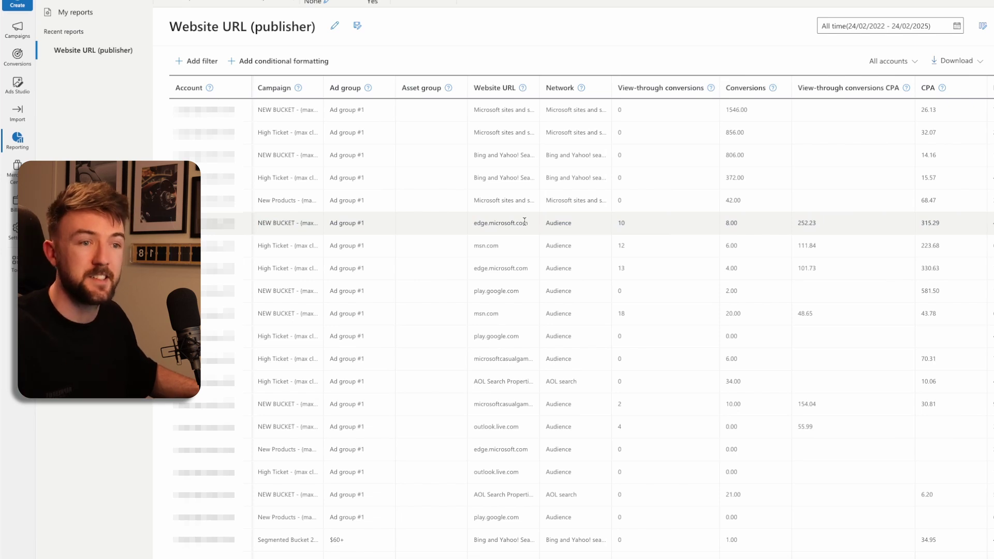